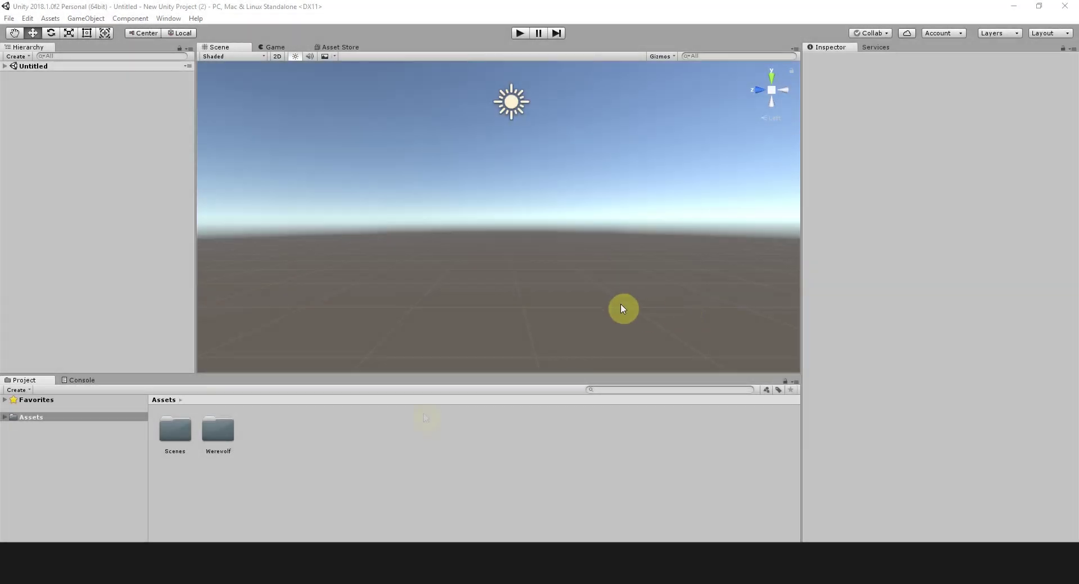
# Step: Open the Demo scene from the Werewolf/Farm/Scenes folder
pyautogui.doubleClick(218, 431)
pyautogui.click(179, 432)
pyautogui.doubleClick(179, 433)
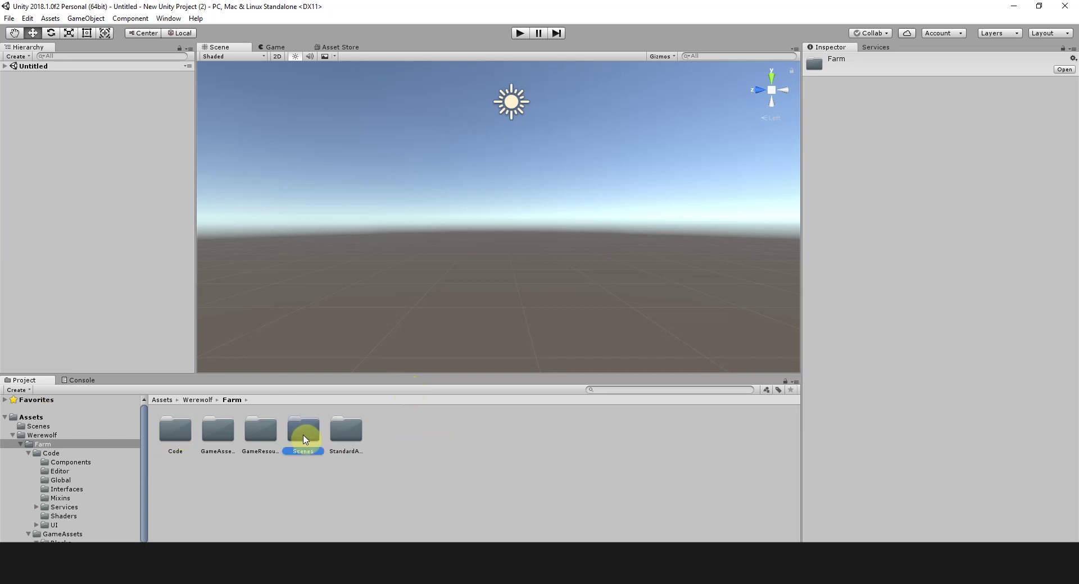
pyautogui.doubleClick(303, 432)
pyautogui.click(217, 430)
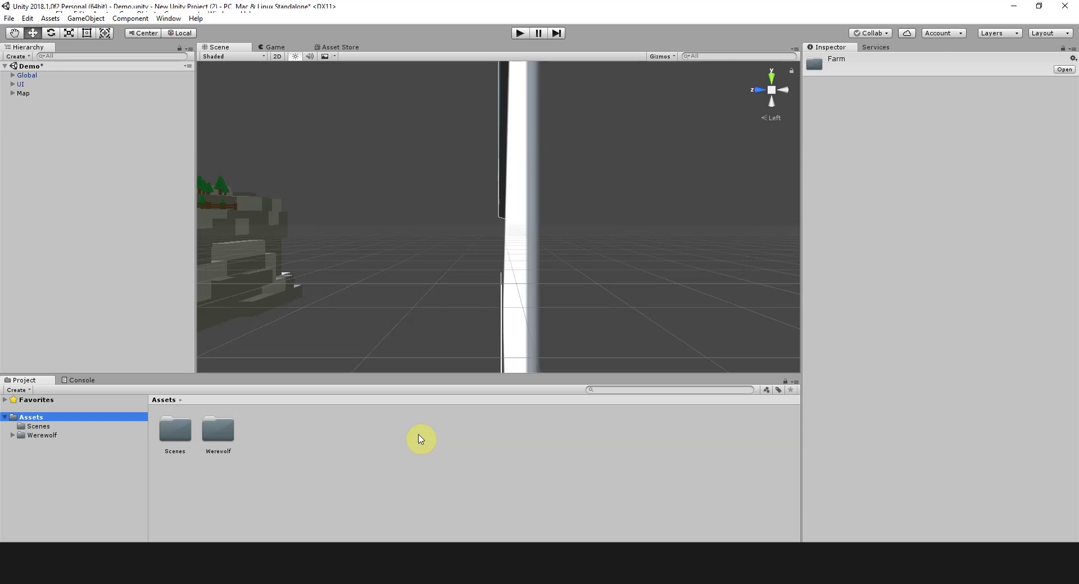
# Step: Browse to Werewolf/Farm/GameAssets/Blocks/Basic and inspect the PlowedDirt block prefab
pyautogui.doubleClick(231, 440)
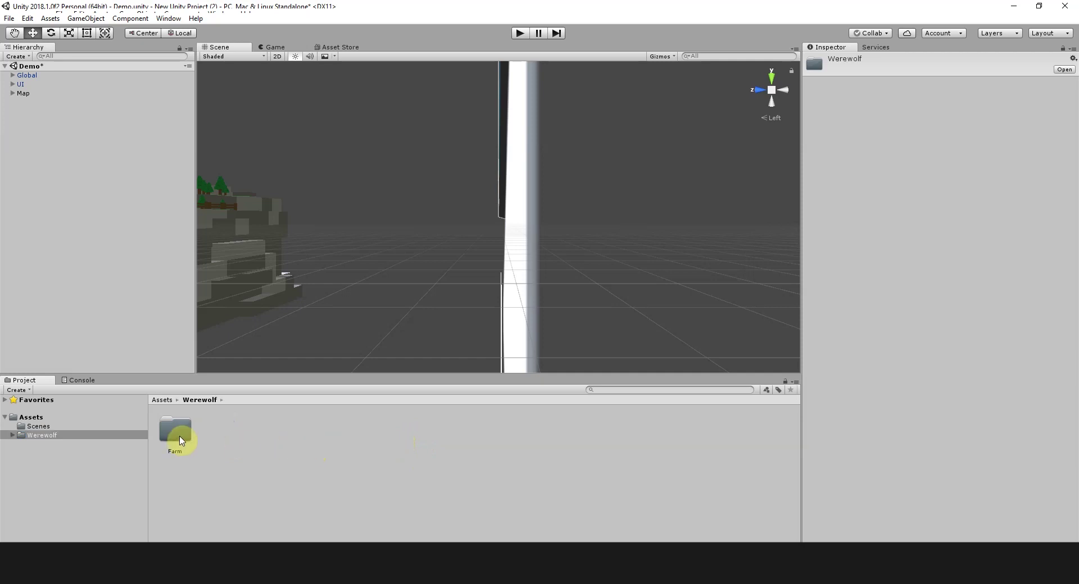
pyautogui.doubleClick(176, 434)
pyautogui.doubleClick(215, 439)
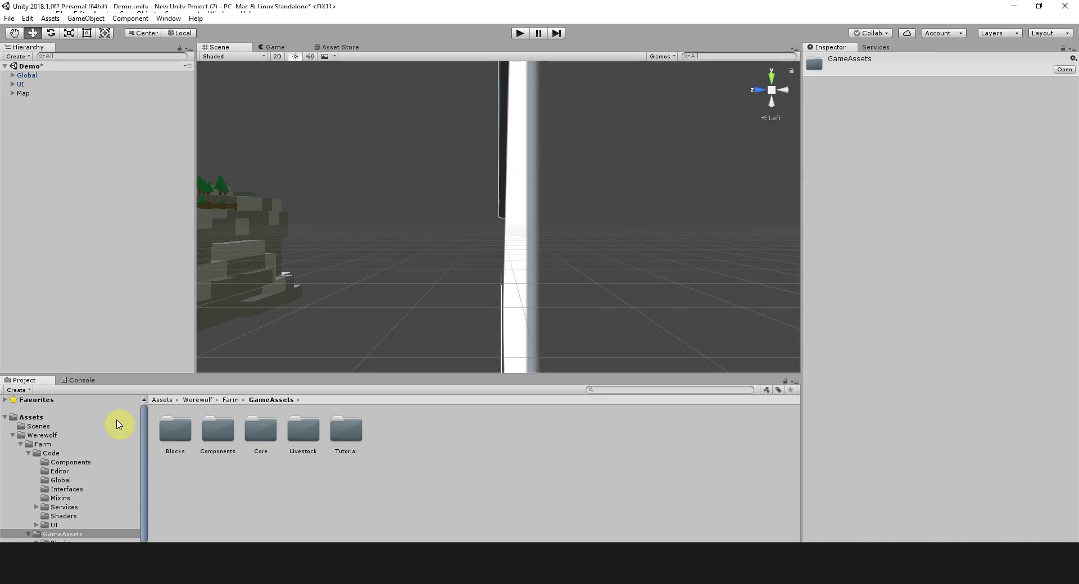
pyautogui.doubleClick(177, 432)
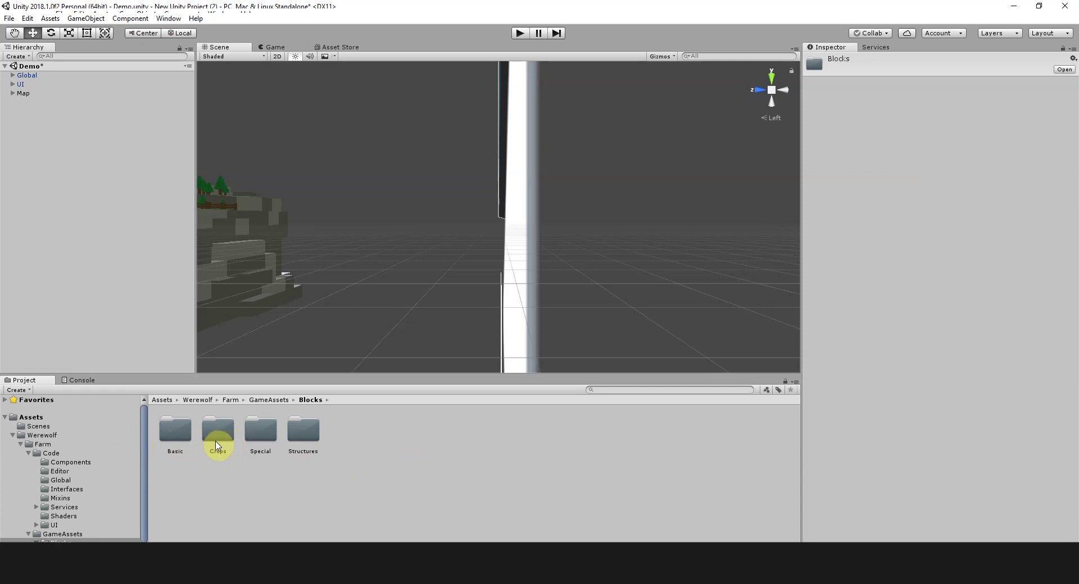
pyautogui.doubleClick(176, 431)
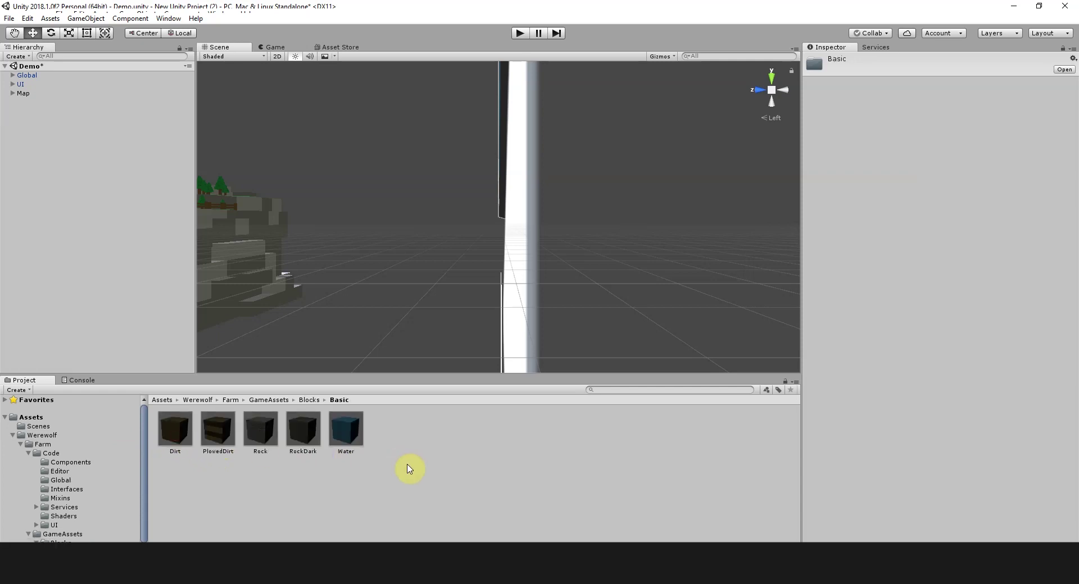
pyautogui.click(215, 434)
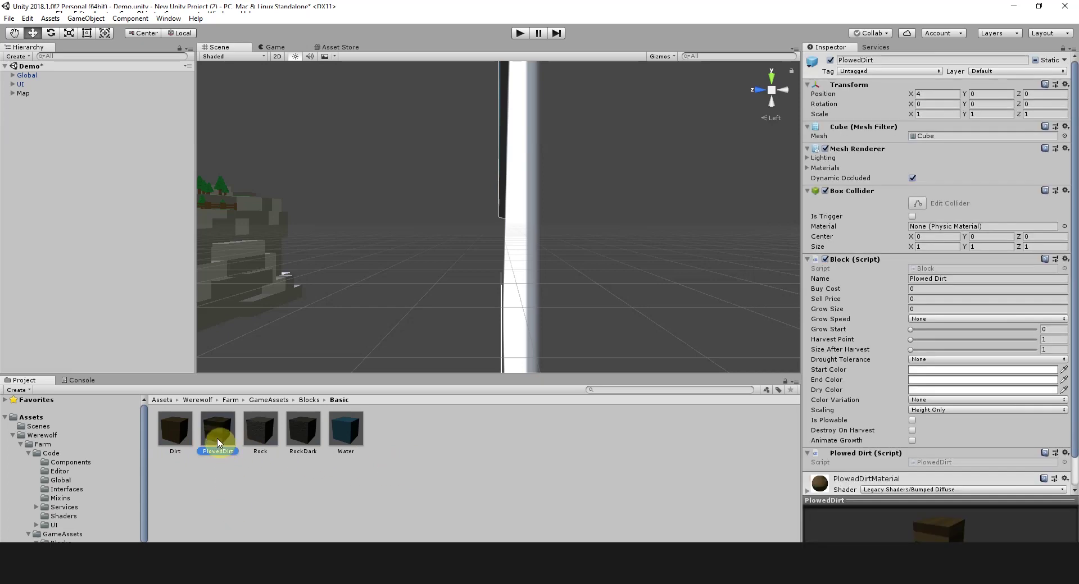
# Step: Drop a PlowedDirt block into the Demo scene and rename it 'corn tutorial'
pyautogui.moveTo(218, 443); pyautogui.dragTo(416, 238)
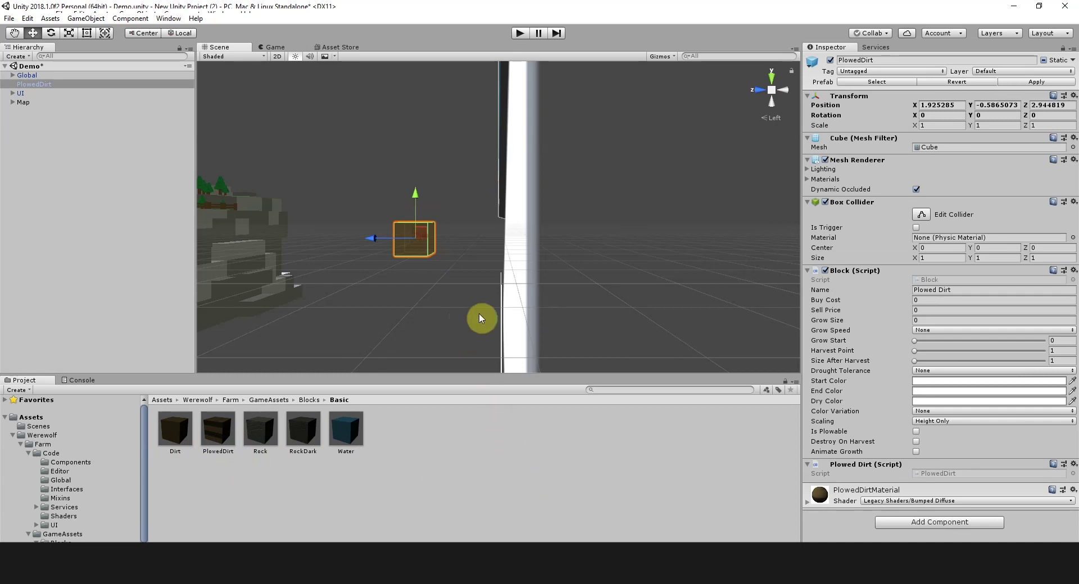
pyautogui.doubleClick(35, 85)
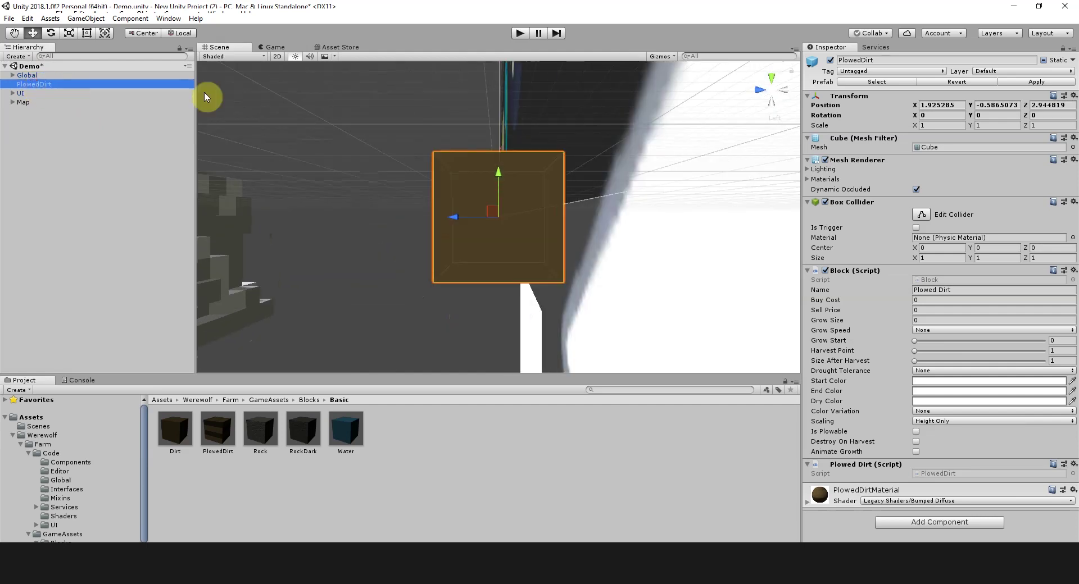
pyautogui.click(890, 61)
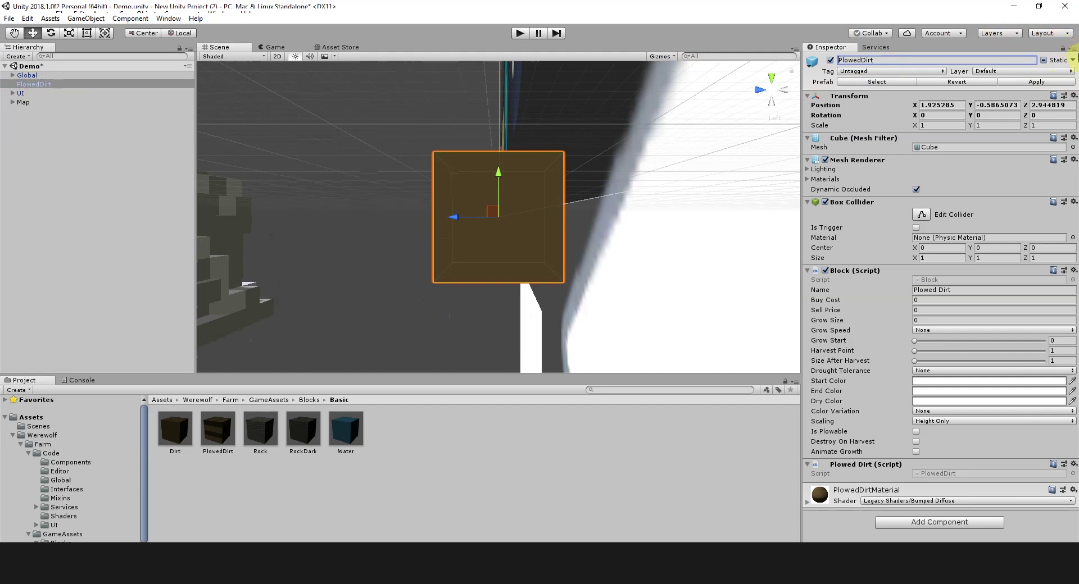
pyautogui.click(894, 58)
pyautogui.moveTo(892, 60); pyautogui.dragTo(830, 58)
pyautogui.write('corn tutorial')
pyautogui.click(743, 179)
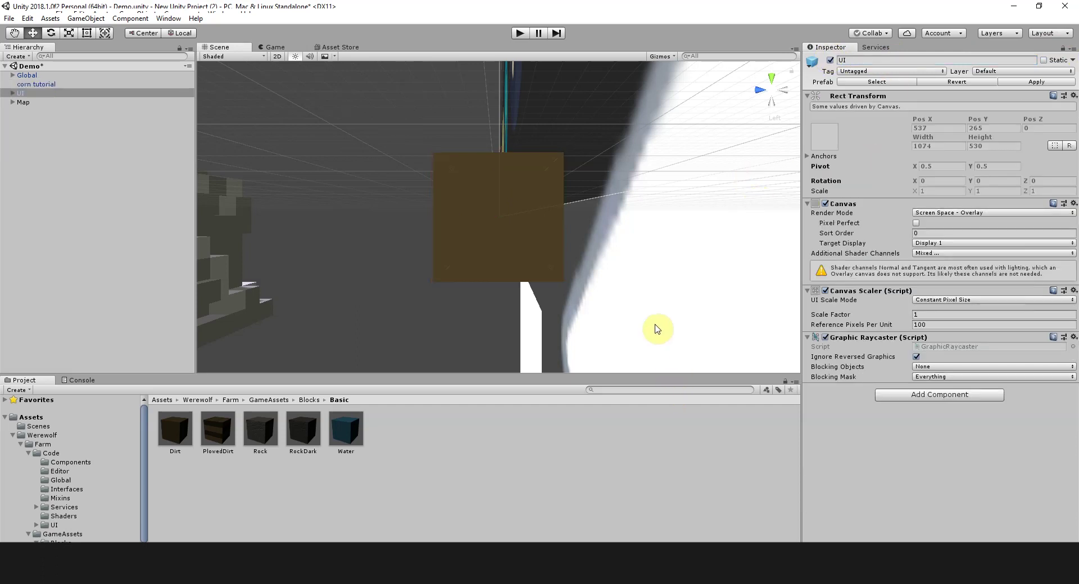
pyautogui.click(37, 84)
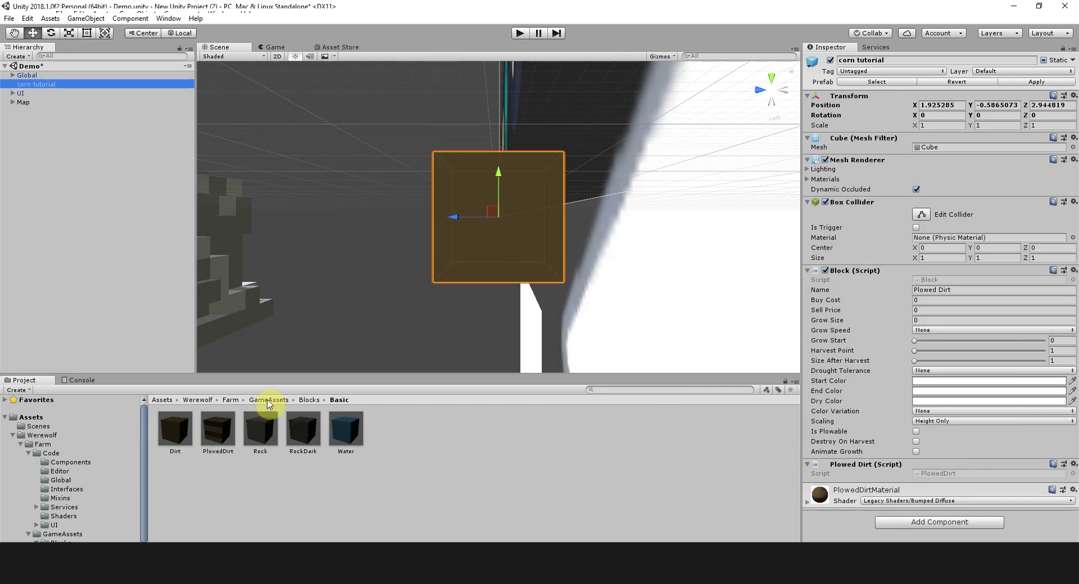
# Step: Drag the corn tutorial object into GameAssets/Tutorial to make it a prefab
pyautogui.click(269, 403)
pyautogui.click(357, 438)
pyautogui.doubleClick(358, 438)
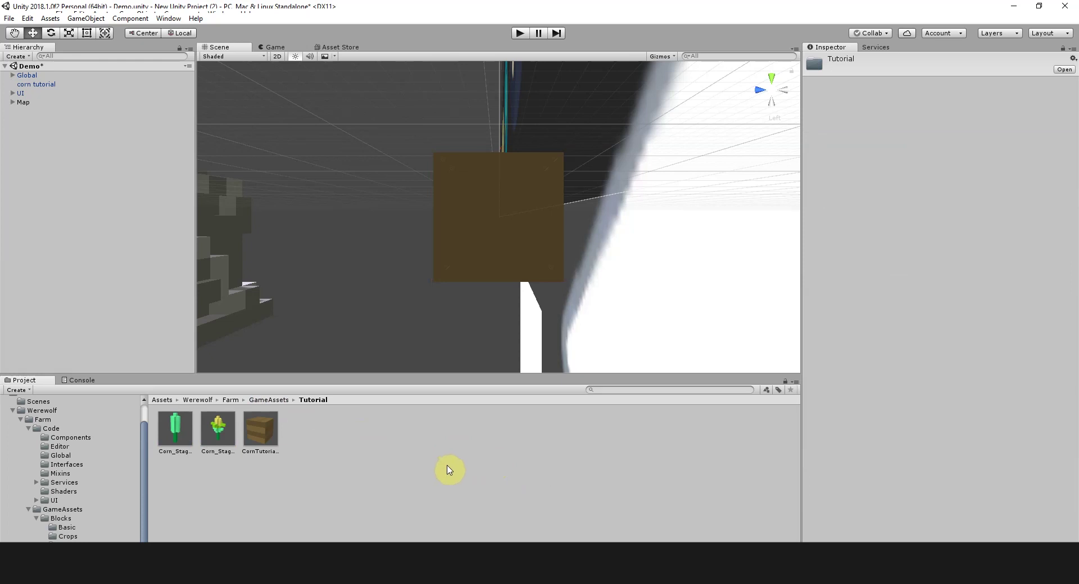
pyautogui.click(42, 85)
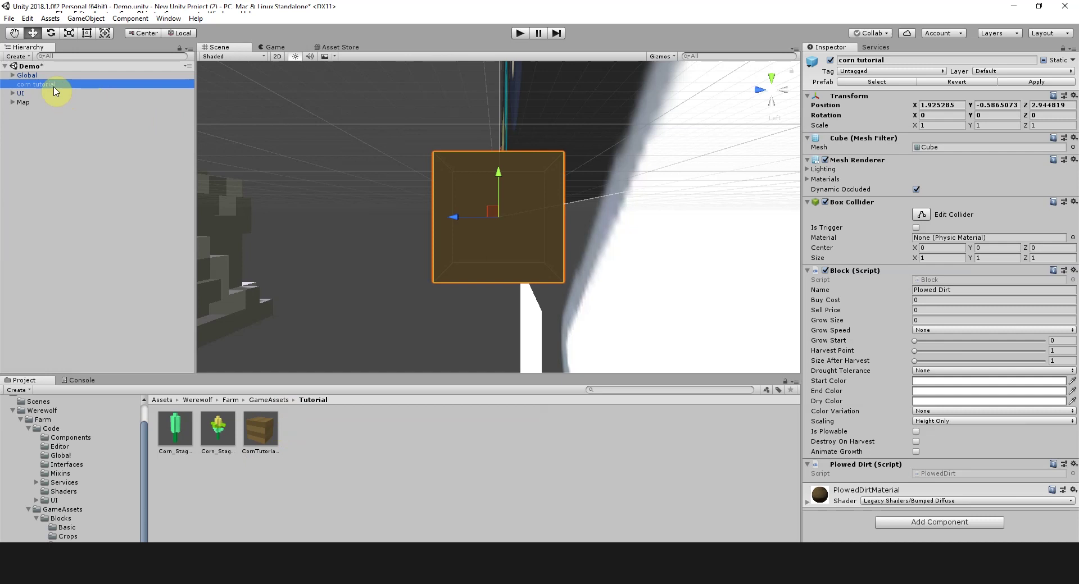
pyautogui.moveTo(56, 89)
pyautogui.mouseDown()
pyautogui.moveTo(325, 251)
pyautogui.moveTo(328, 449)
pyautogui.moveTo(63, 85)
pyautogui.mouseUp()
pyautogui.click(298, 436)
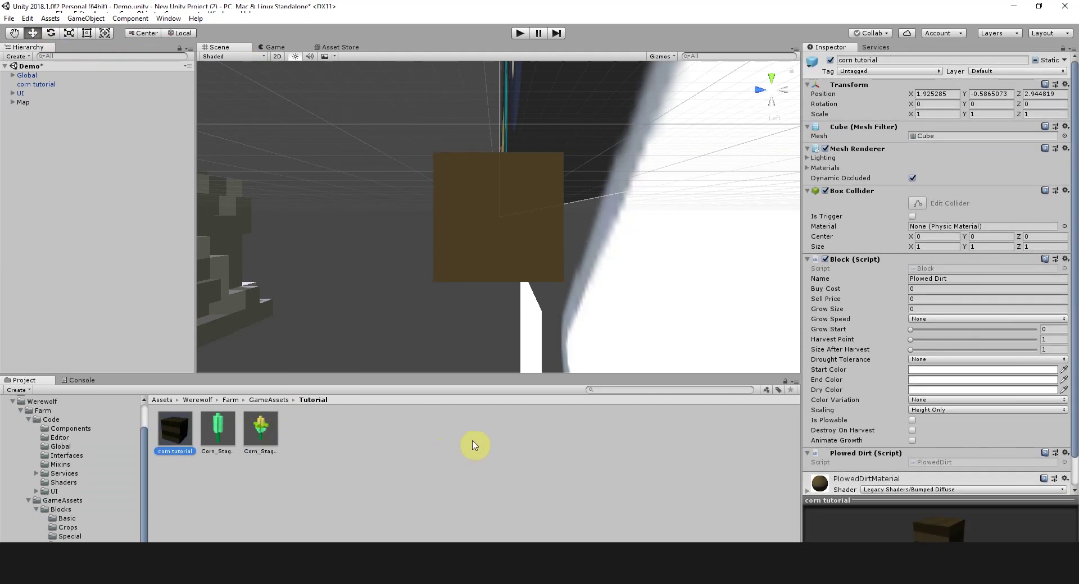
pyautogui.click(224, 434)
pyautogui.click(275, 436)
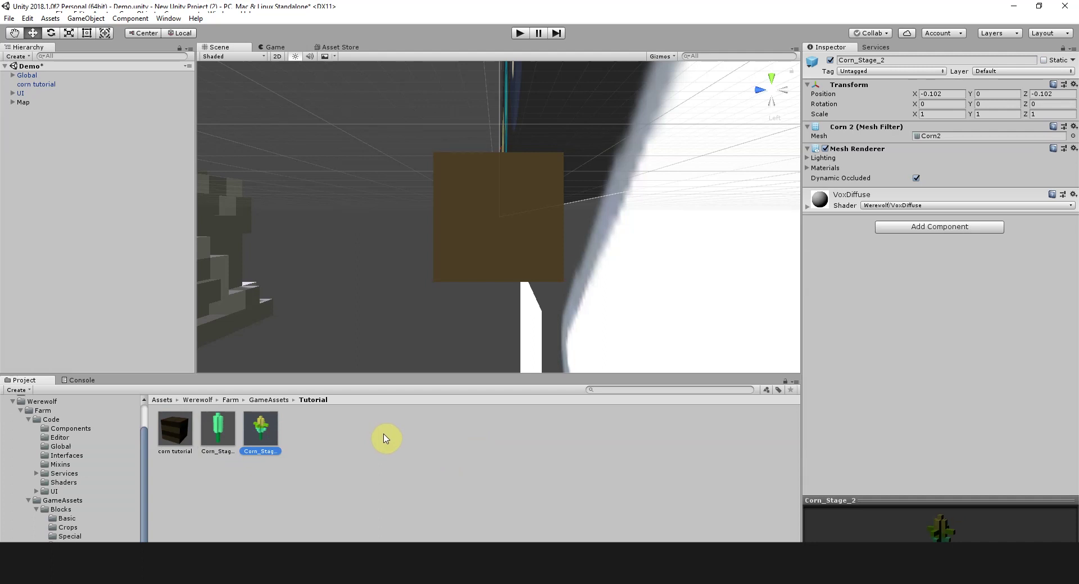
pyautogui.click(218, 436)
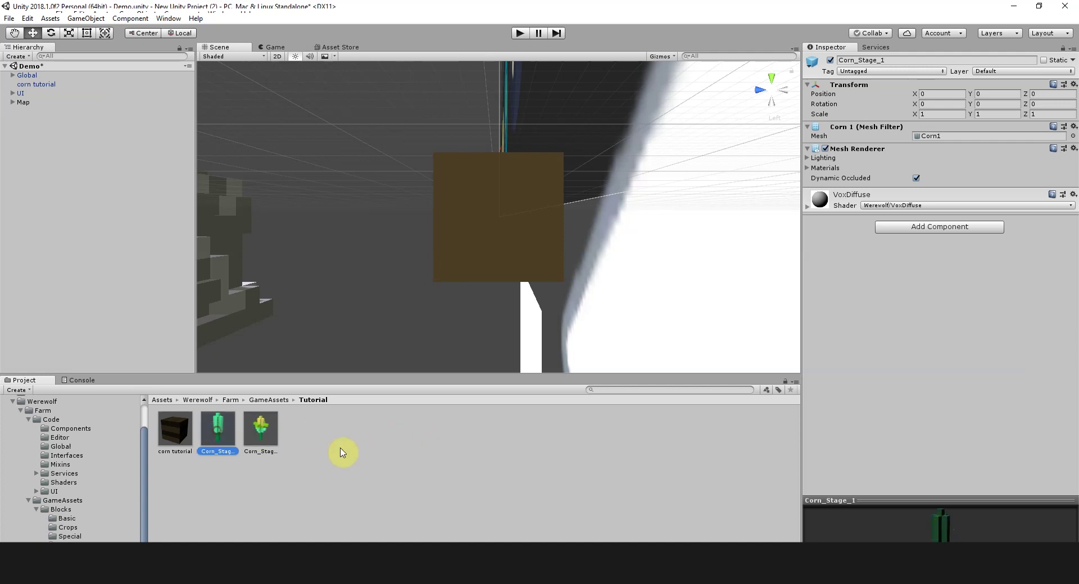
pyautogui.click(260, 429)
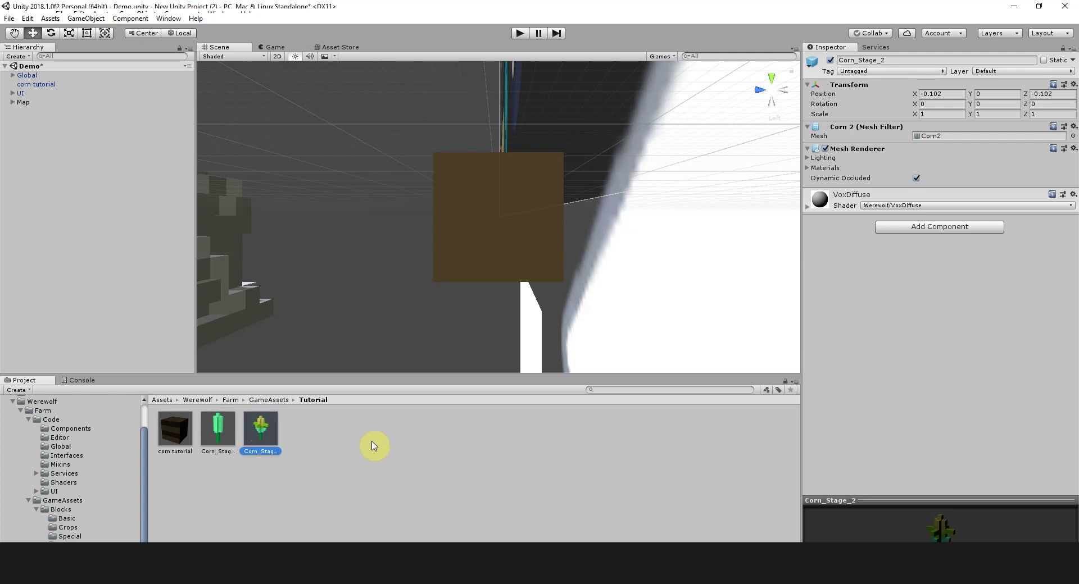
pyautogui.click(341, 252)
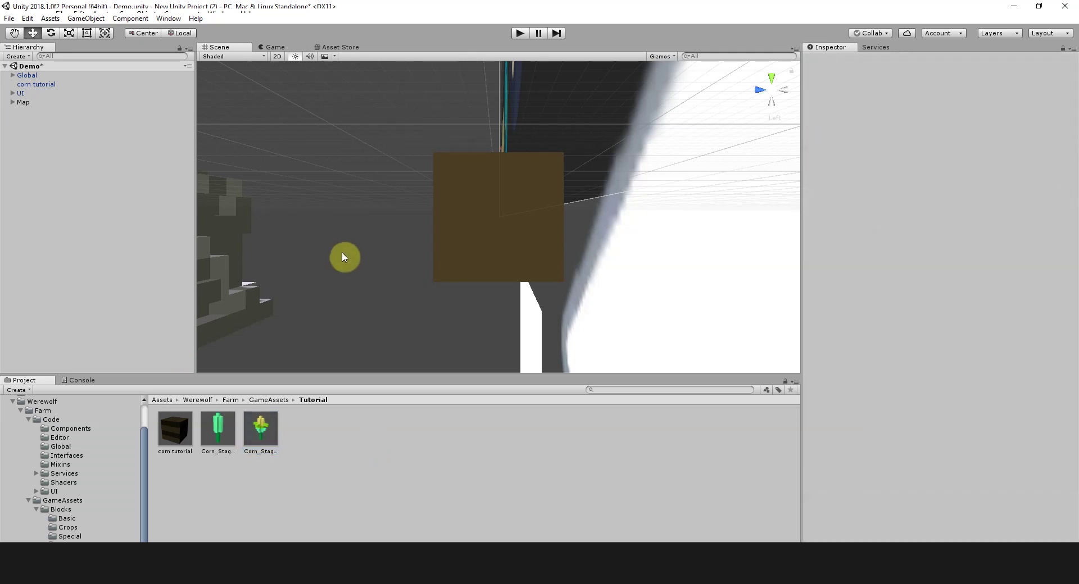
# Step: Add an empty child plus the Corn_Stage_1 and Corn_Stage_2 models under corn tutorial
pyautogui.click(49, 85)
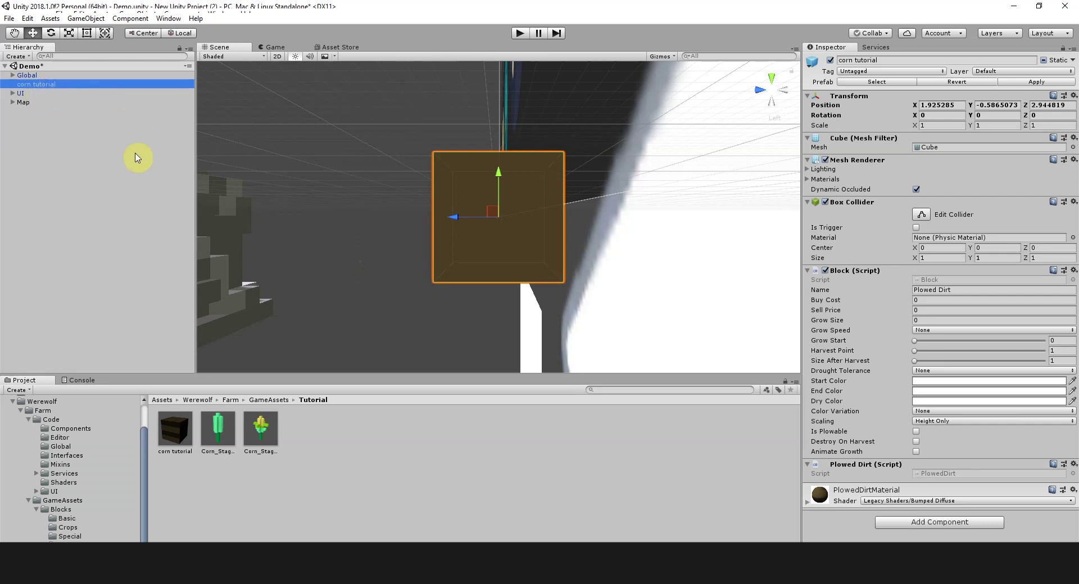
pyautogui.hotkey('alt', 'shift', 'n')
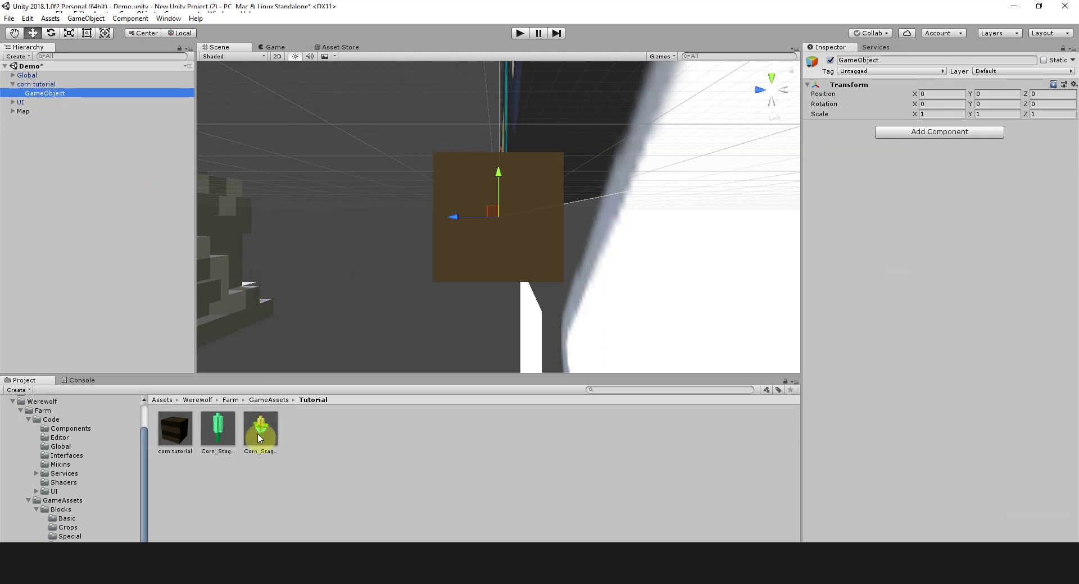
pyautogui.click(220, 434)
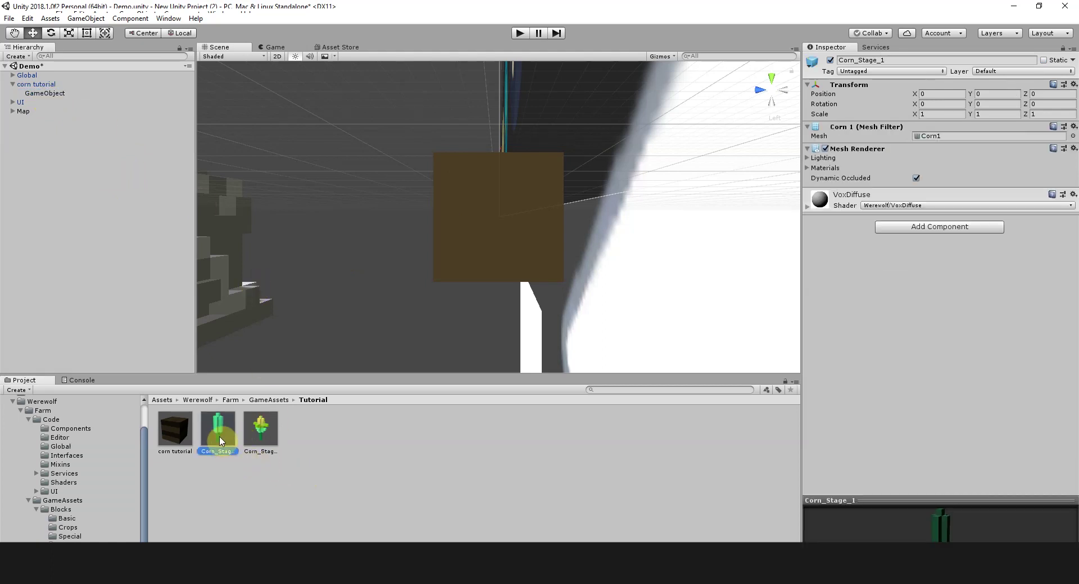
pyautogui.moveTo(221, 442); pyautogui.dragTo(66, 101)
pyautogui.moveTo(263, 432); pyautogui.dragTo(86, 111)
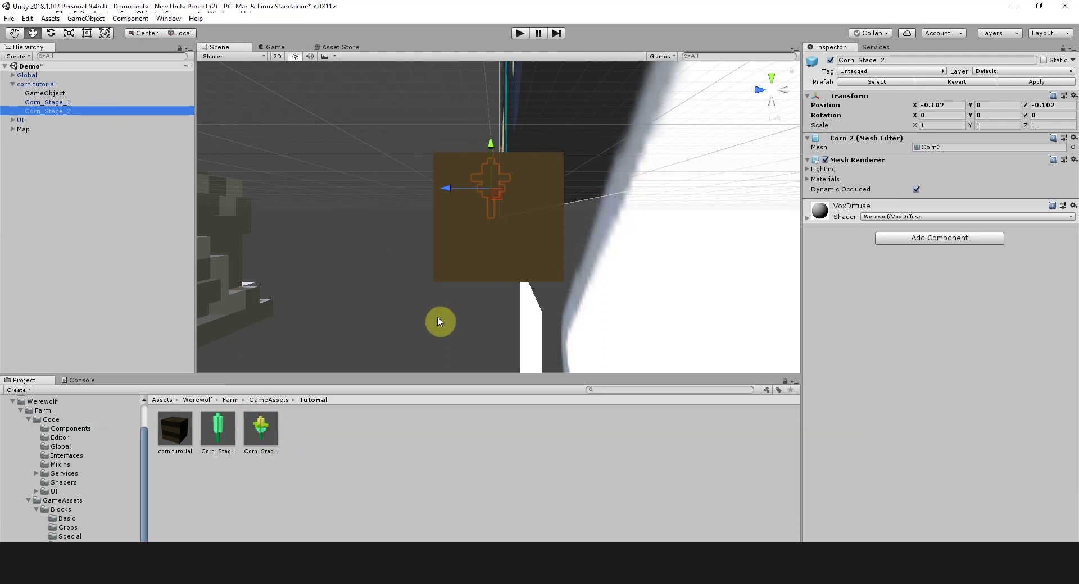
# Step: Rename the empty child object to 'cornplant'
pyautogui.press('Up')
pyautogui.press('Up')
pyautogui.press('f')
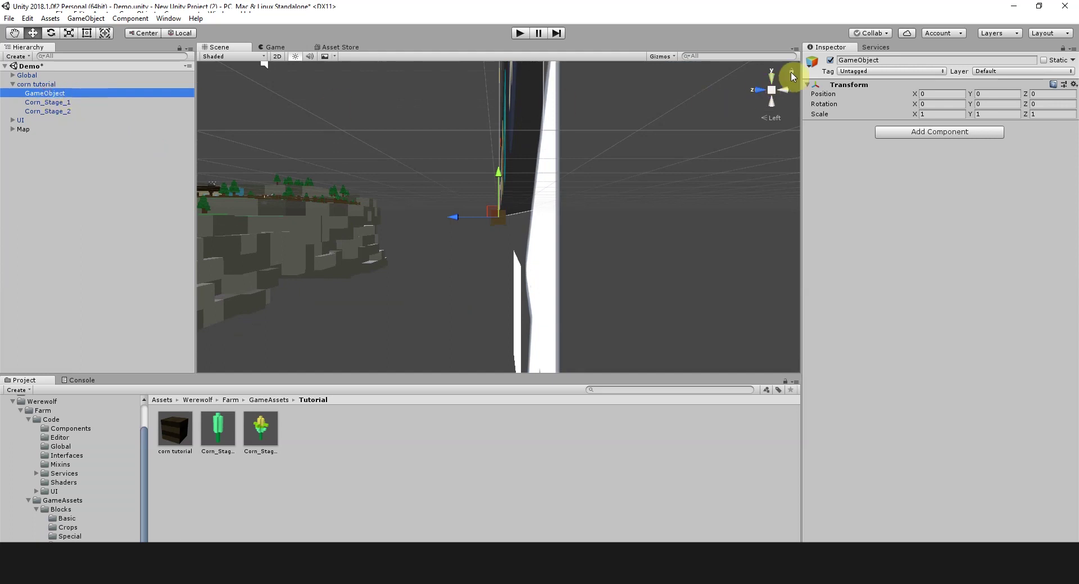
pyautogui.click(890, 59)
pyautogui.write('cornplant')
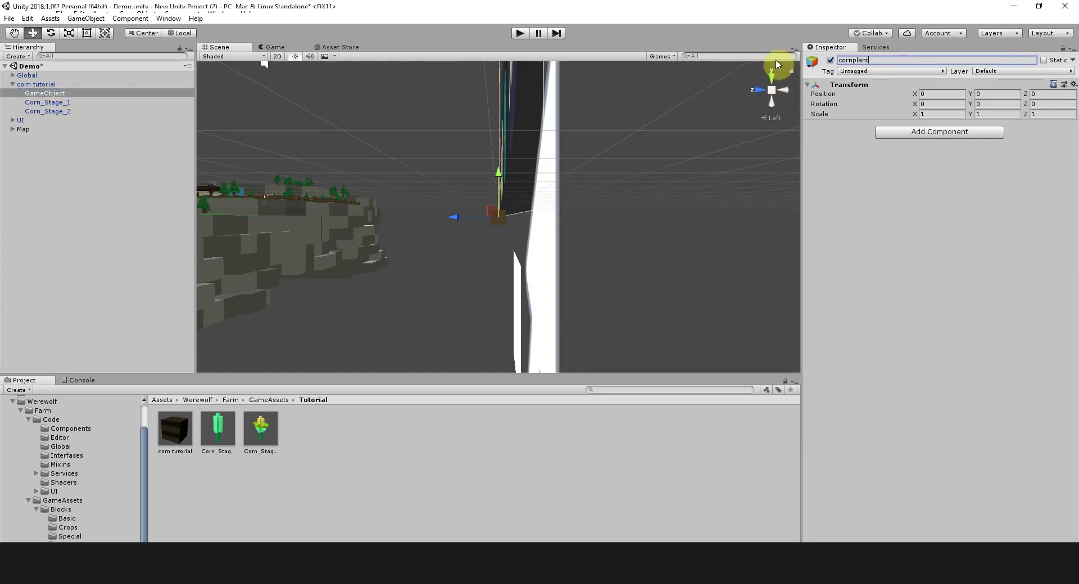
pyautogui.press('Return')
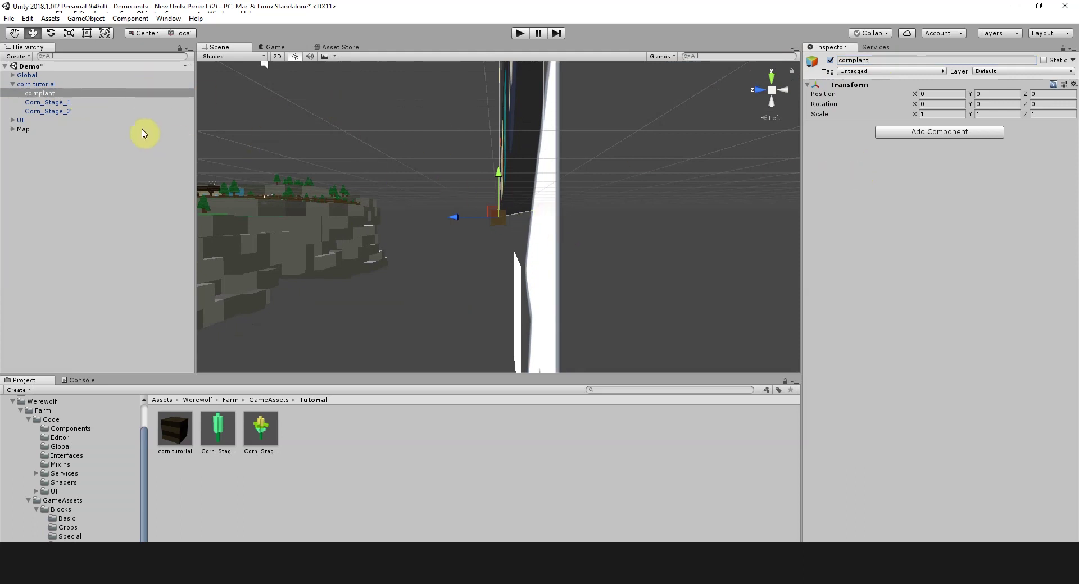
# Step: Select Corn_Stage_2 and orbit and zoom for a close front view of it
pyautogui.click(54, 106)
pyautogui.click(56, 111)
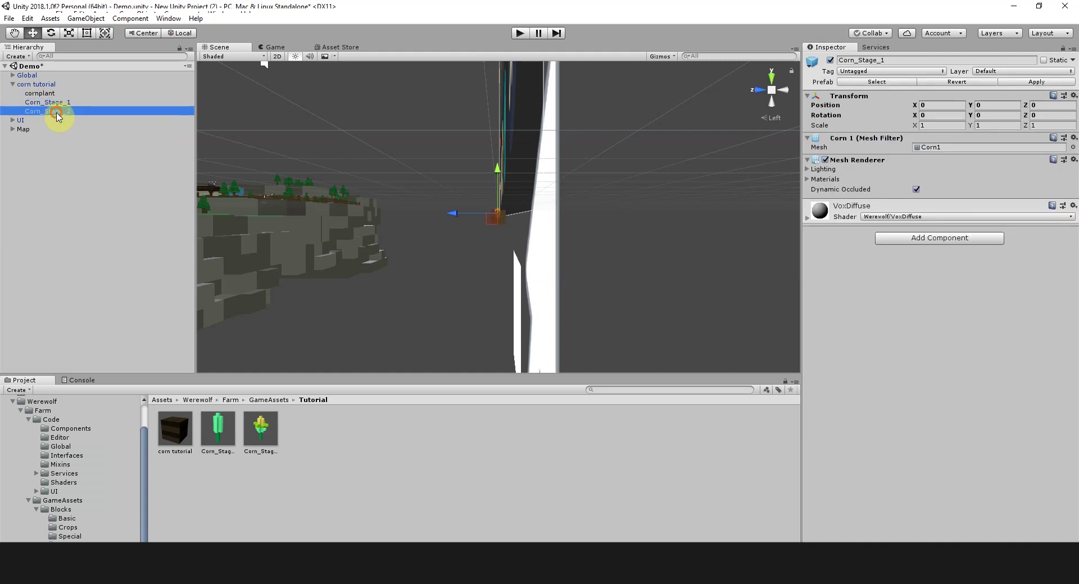
pyautogui.click(764, 95)
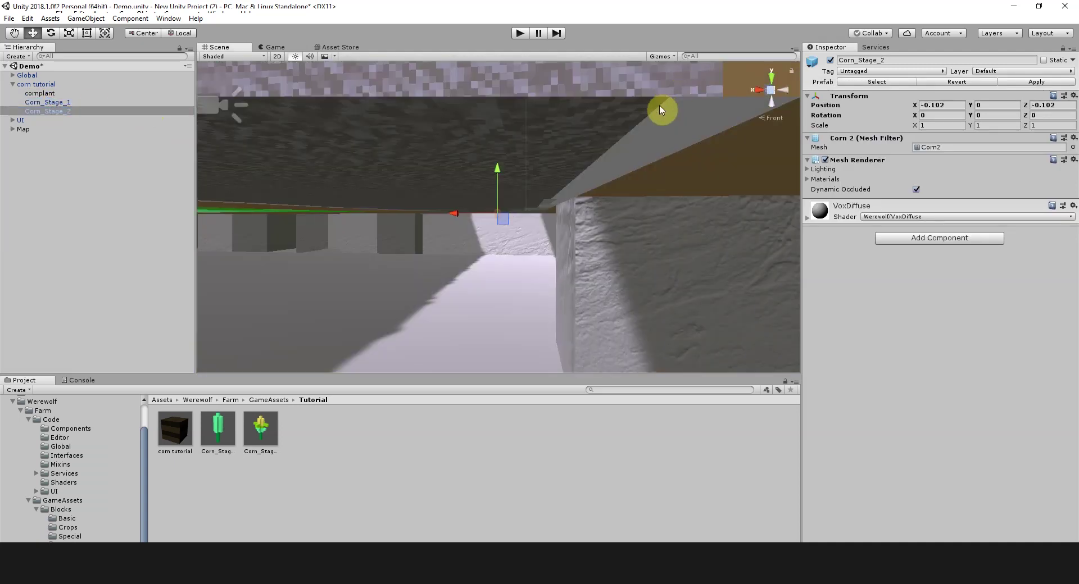
pyautogui.keyDown('alt'); pyautogui.moveTo(676, 111); pyautogui.dragTo(489, 222); pyautogui.keyUp('alt')
pyautogui.scroll(3, 496, 217)
pyautogui.scroll(5, 504, 218)
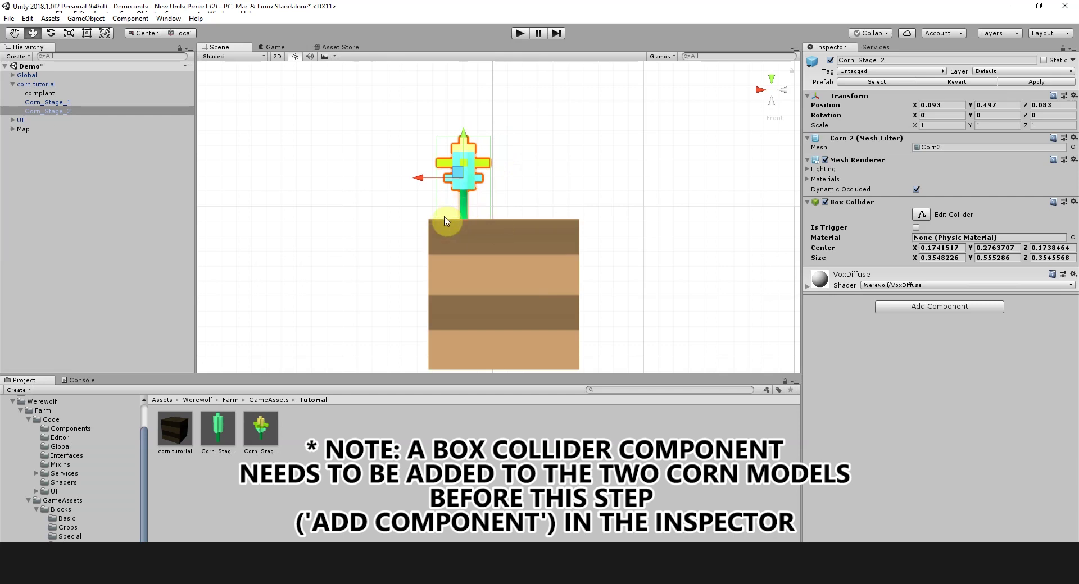
# Step: Drag Corn_Stage_2's box collider bottom edge up to the stalk base
pyautogui.click(922, 215)
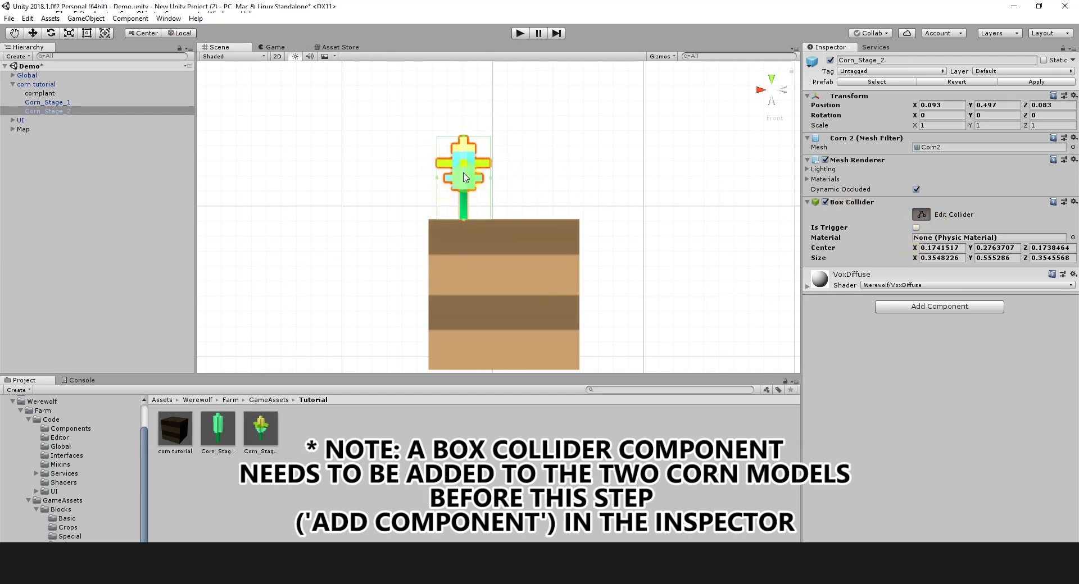
pyautogui.scroll(5, 472, 175)
pyautogui.click(414, 257)
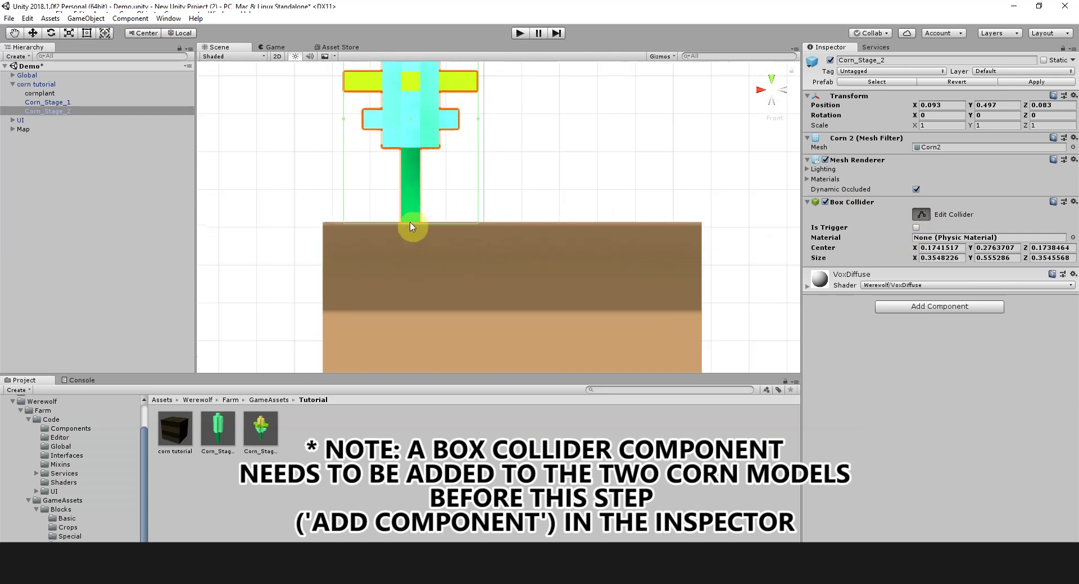
pyautogui.moveTo(410, 227); pyautogui.dragTo(413, 226)
pyautogui.scroll(-3, 513, 173)
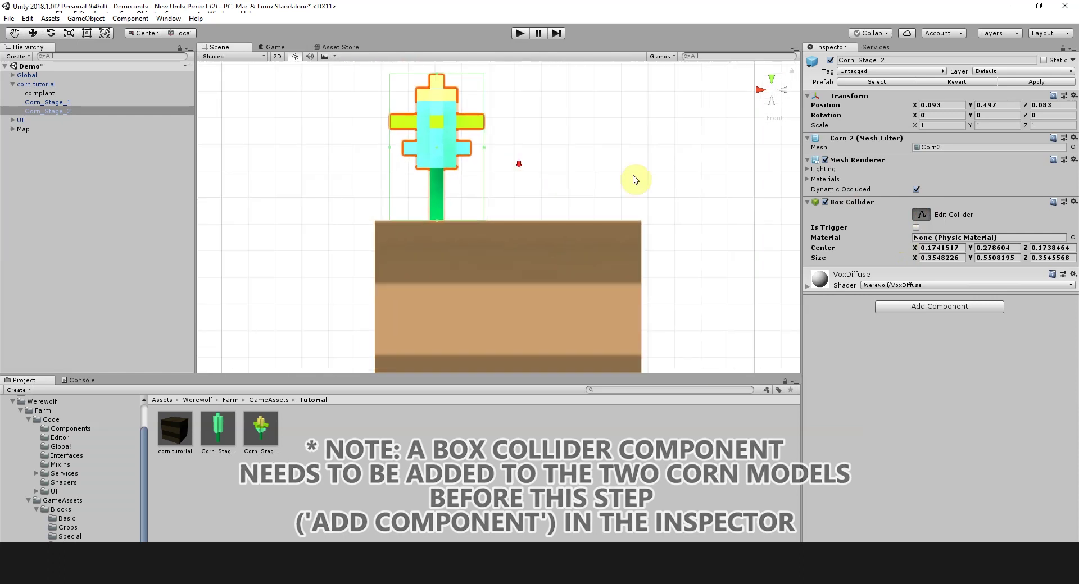
pyautogui.click(920, 214)
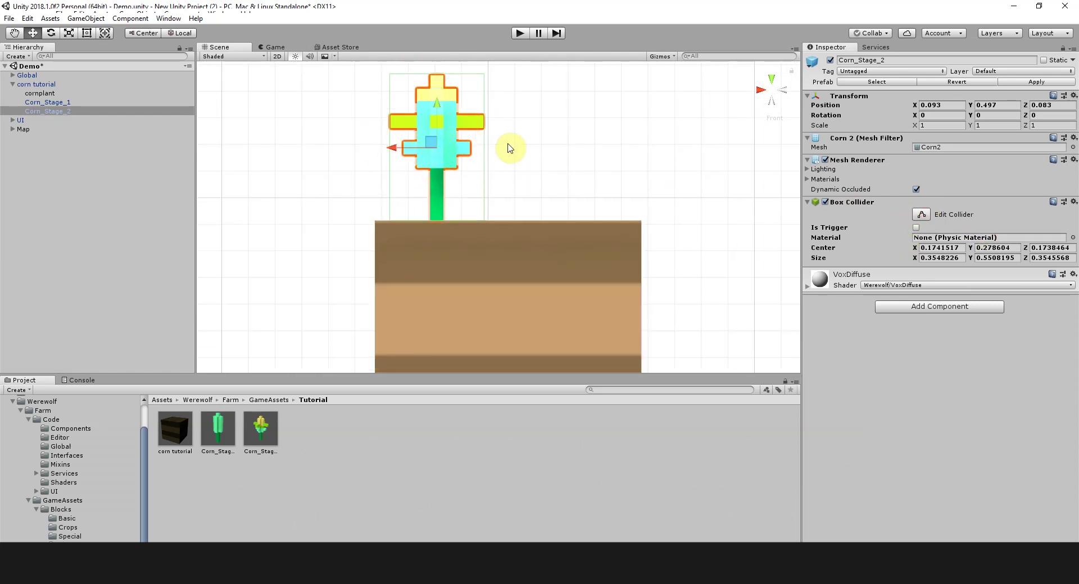
# Step: Switch the Scene view to a top-down view and select Corn_Stage_1
pyautogui.click(762, 91)
pyautogui.click(776, 90)
pyautogui.click(767, 89)
pyautogui.click(768, 84)
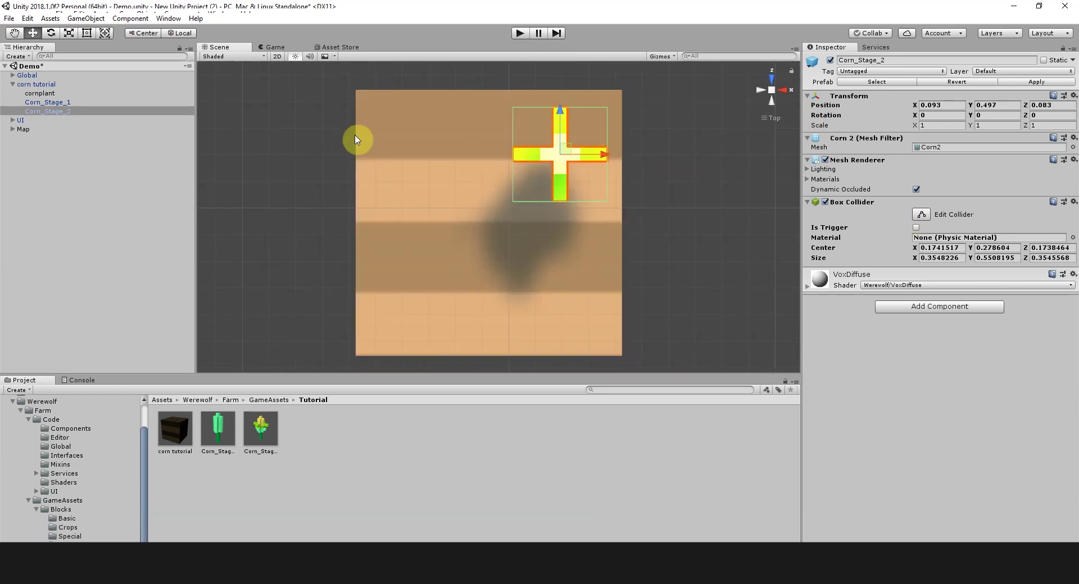
pyautogui.click(48, 101)
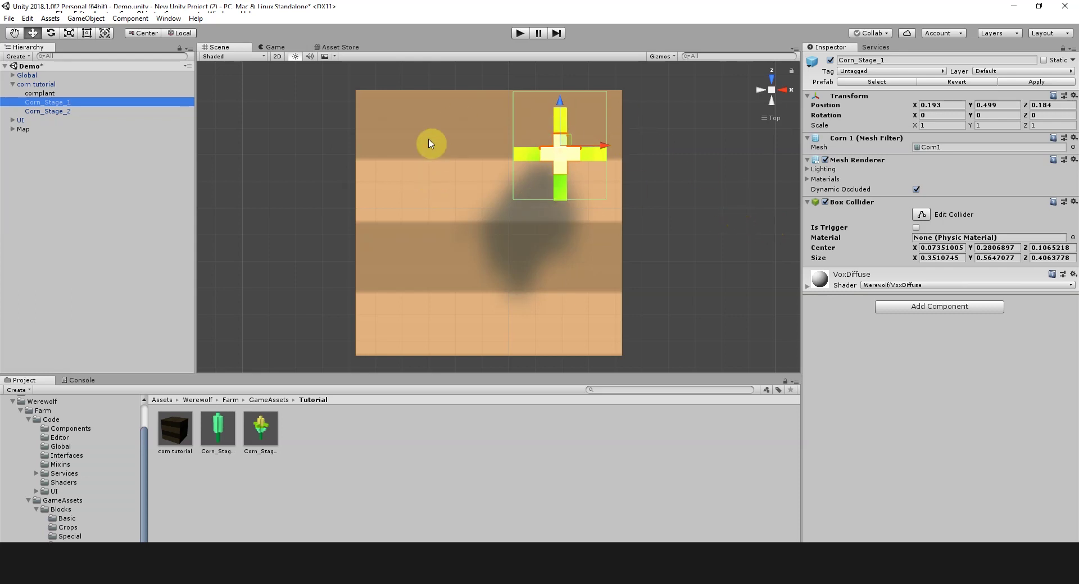
# Step: Select cornplant and add the Crop script component to it
pyautogui.click(42, 93)
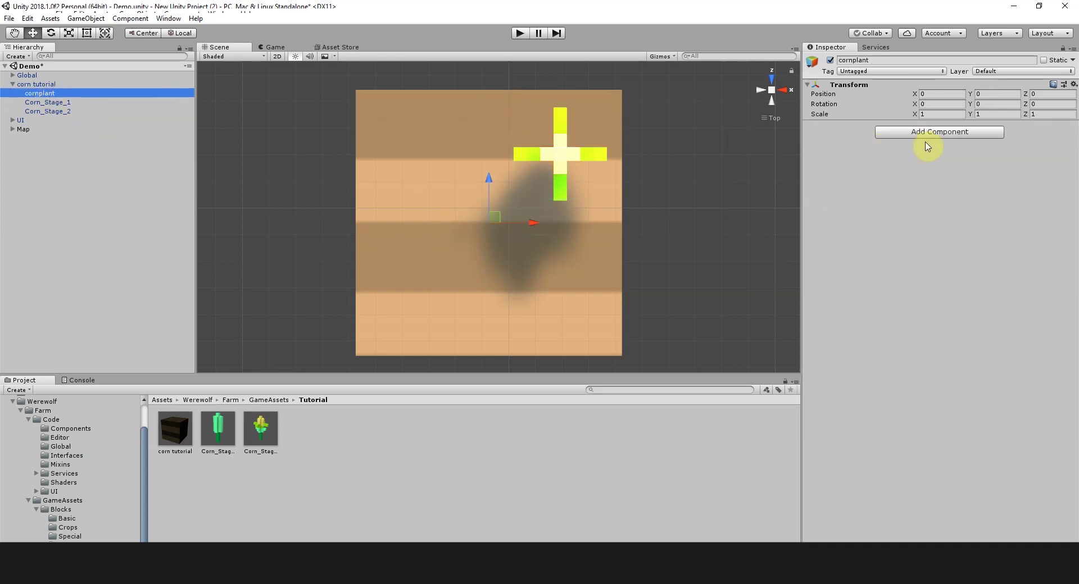
pyautogui.click(949, 142)
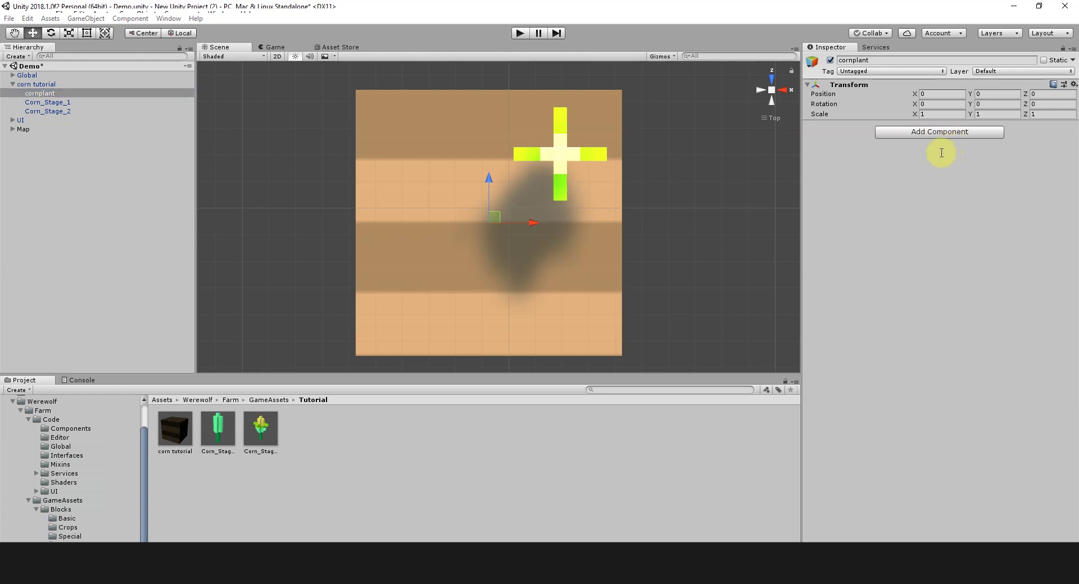
pyautogui.click(892, 178)
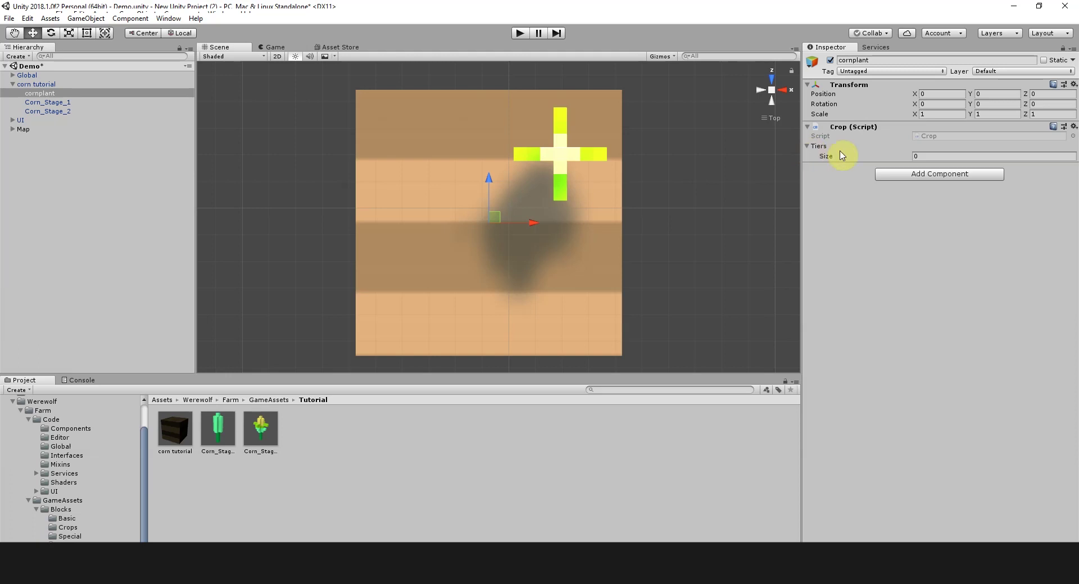
# Step: Set the Crop script's Tiers size to 2
pyautogui.click(921, 156)
pyautogui.write('2')
pyautogui.click(887, 209)
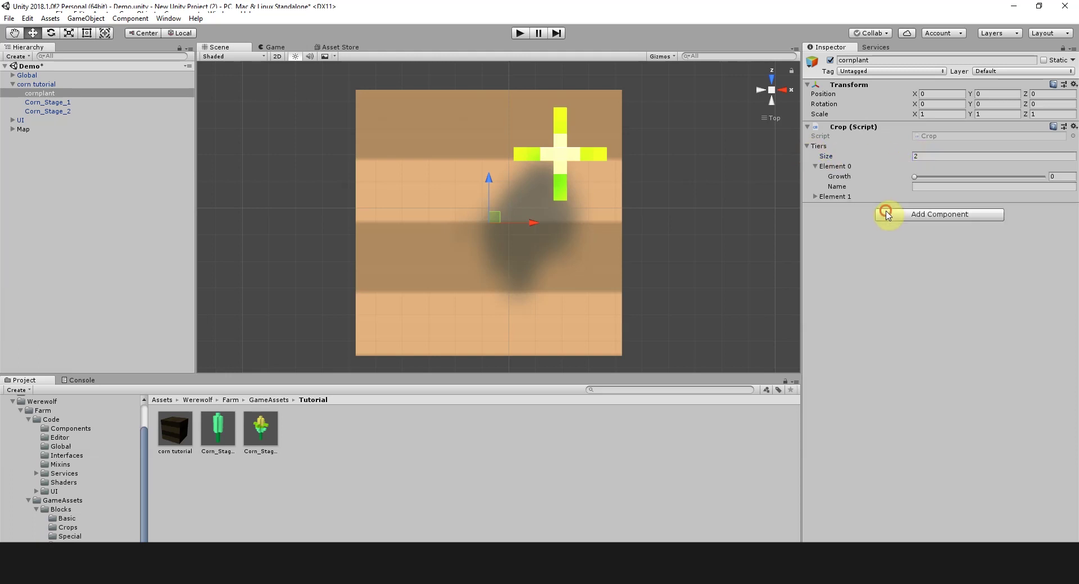
pyautogui.click(815, 167)
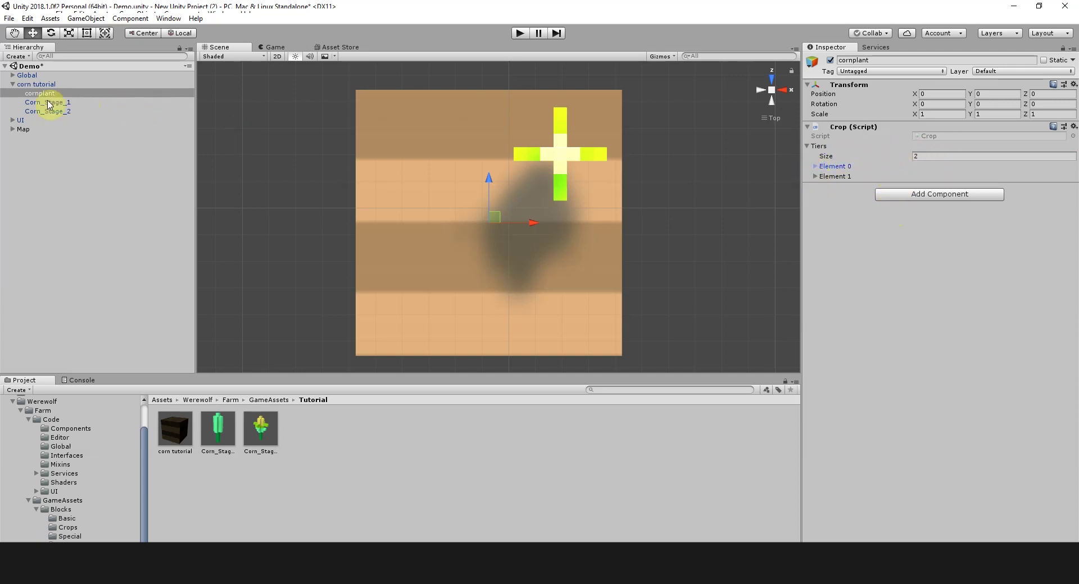
pyautogui.click(818, 166)
# Step: Name the tiers Corn_Stage_1 and Corn_Stage_2 and set the second tier's Growth to 60
pyautogui.click(941, 188)
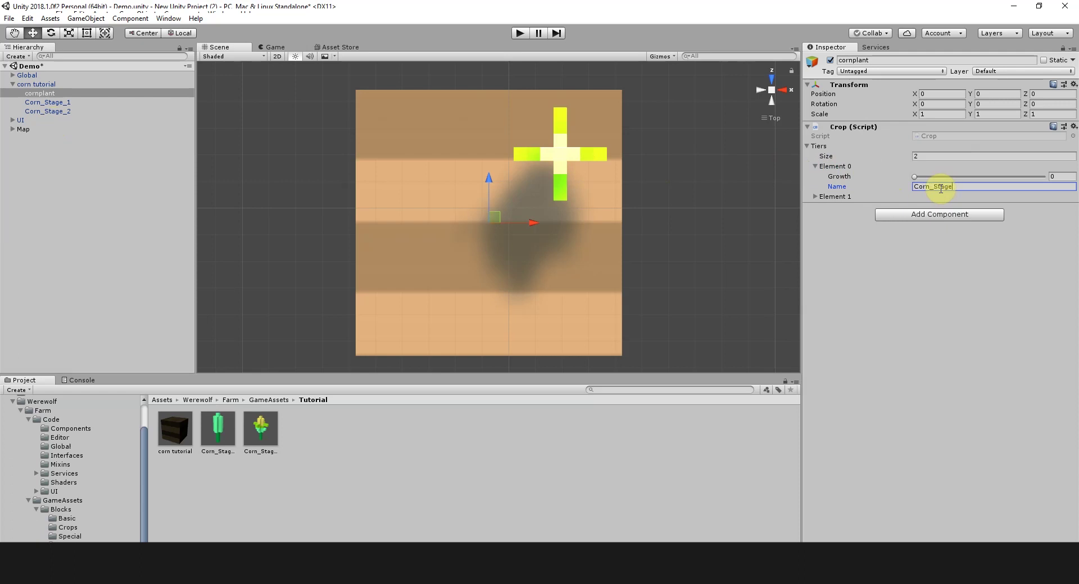
pyautogui.click(873, 196)
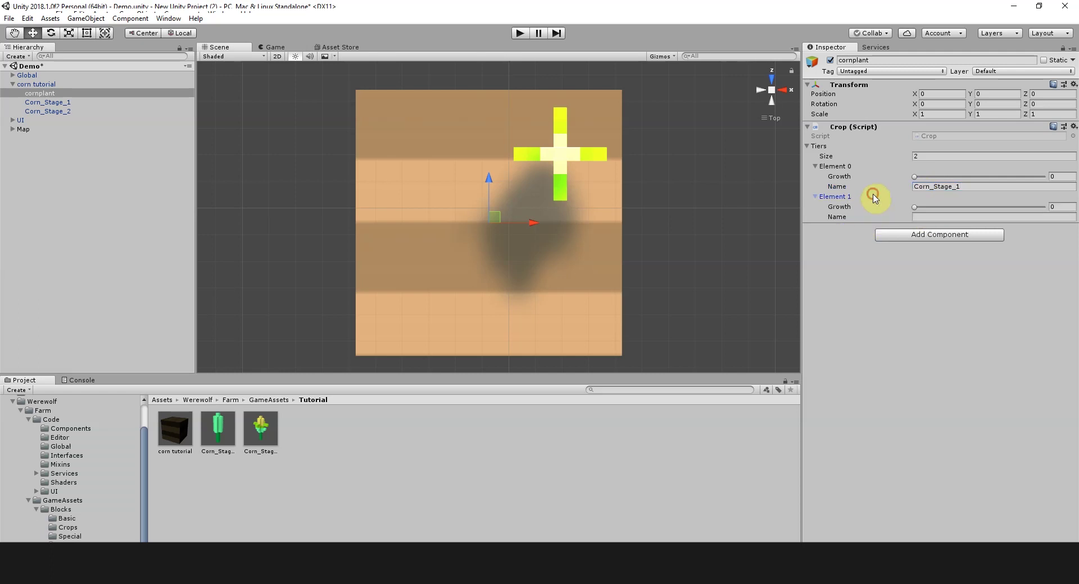
pyautogui.click(922, 218)
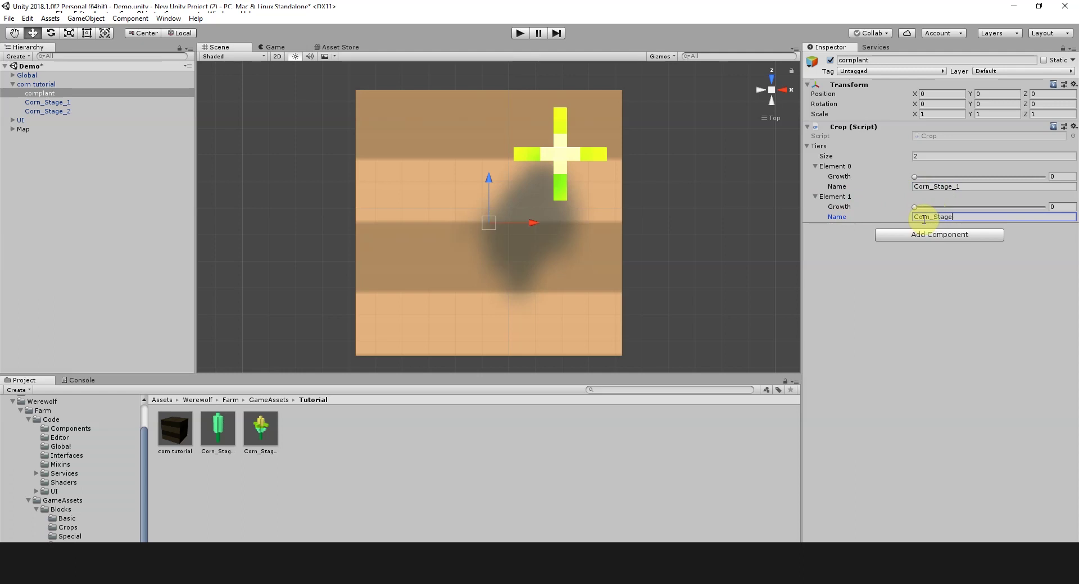
pyautogui.click(882, 207)
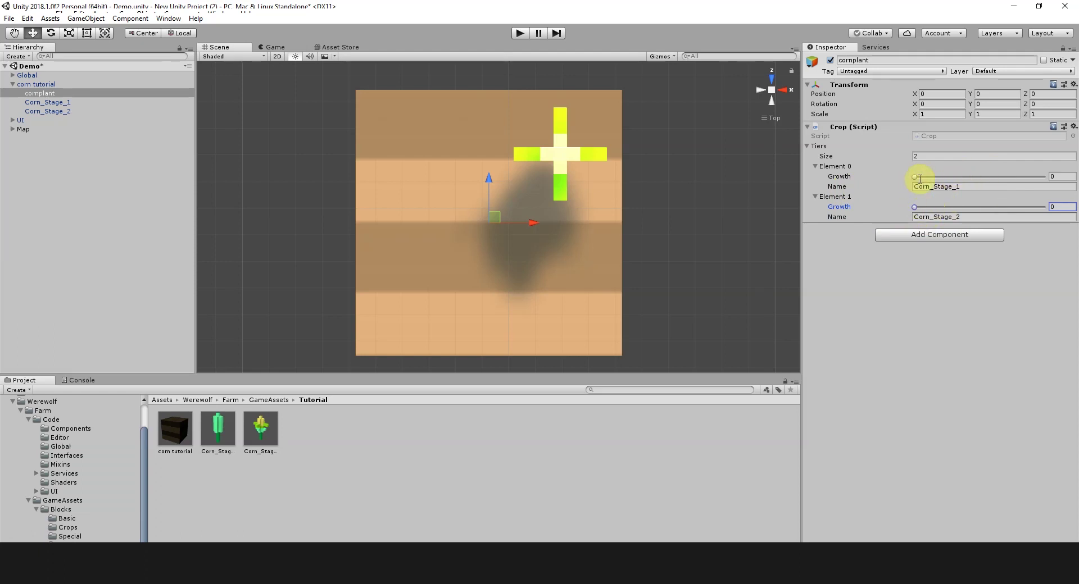
pyautogui.moveTo(915, 210); pyautogui.dragTo(985, 206)
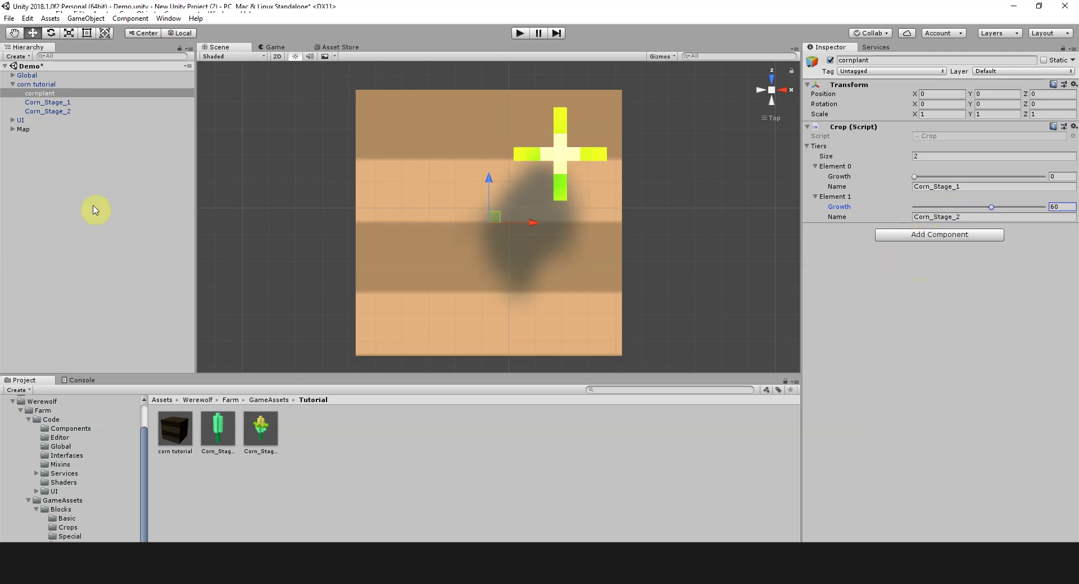
# Step: Parent Corn_Stage_1 under cornplant in the Hierarchy
pyautogui.click(277, 56)
pyautogui.click(209, 102)
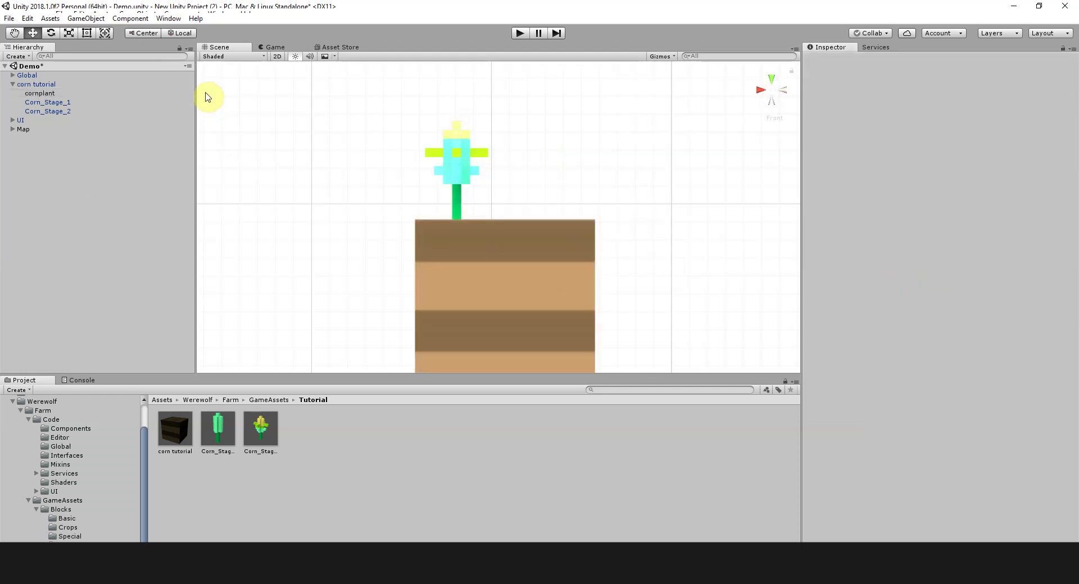
pyautogui.click(60, 103)
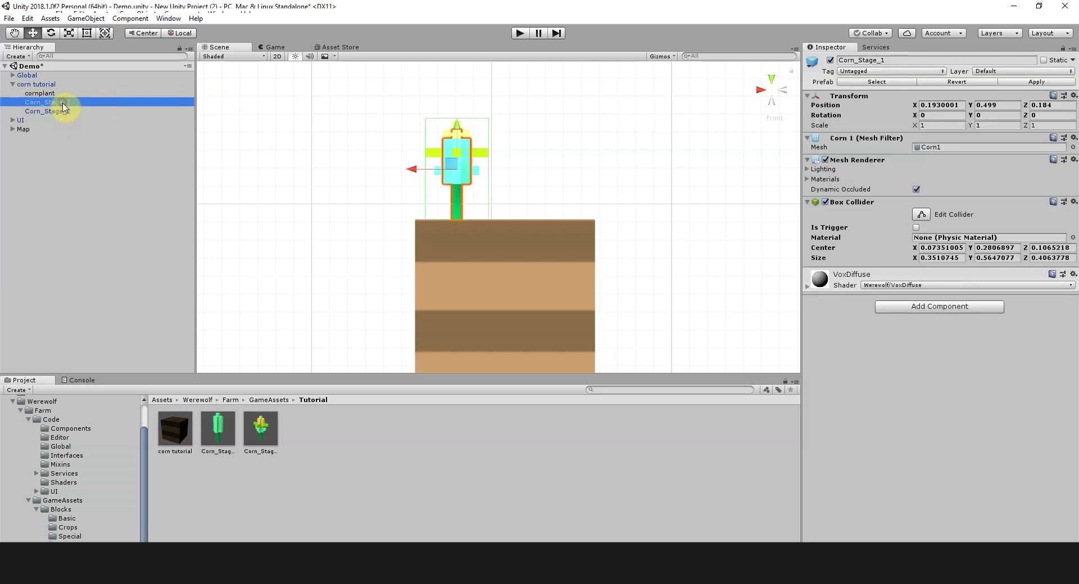
pyautogui.click(27, 85)
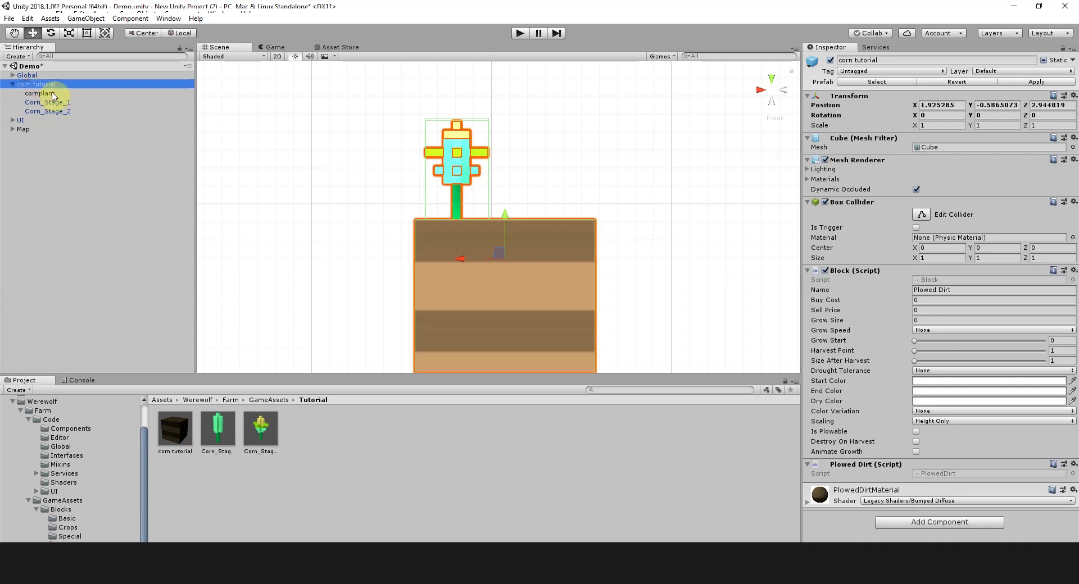
pyautogui.click(46, 104)
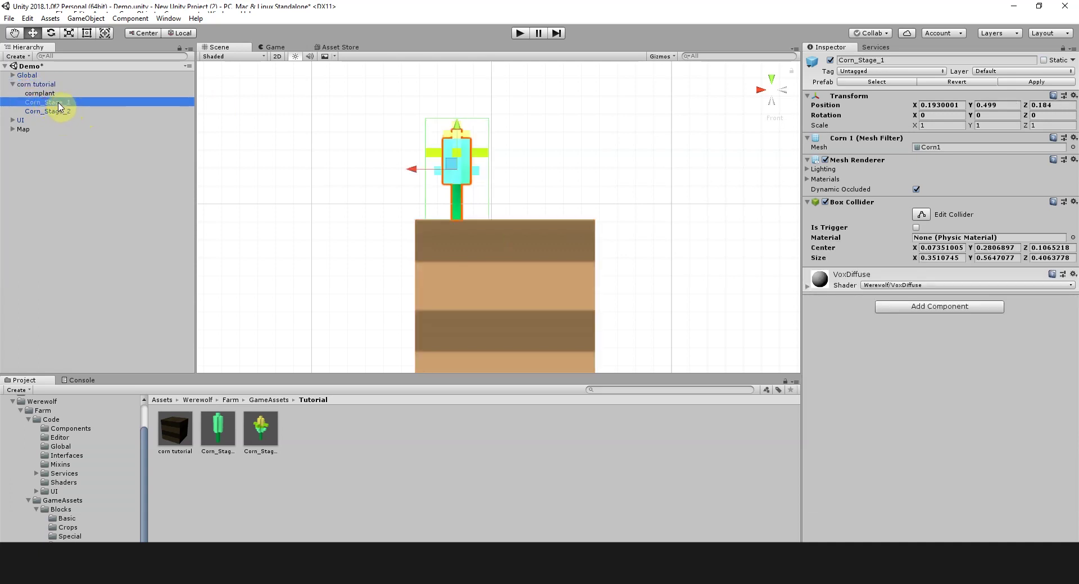
pyautogui.moveTo(60, 107); pyautogui.dragTo(89, 98)
pyautogui.click(59, 112)
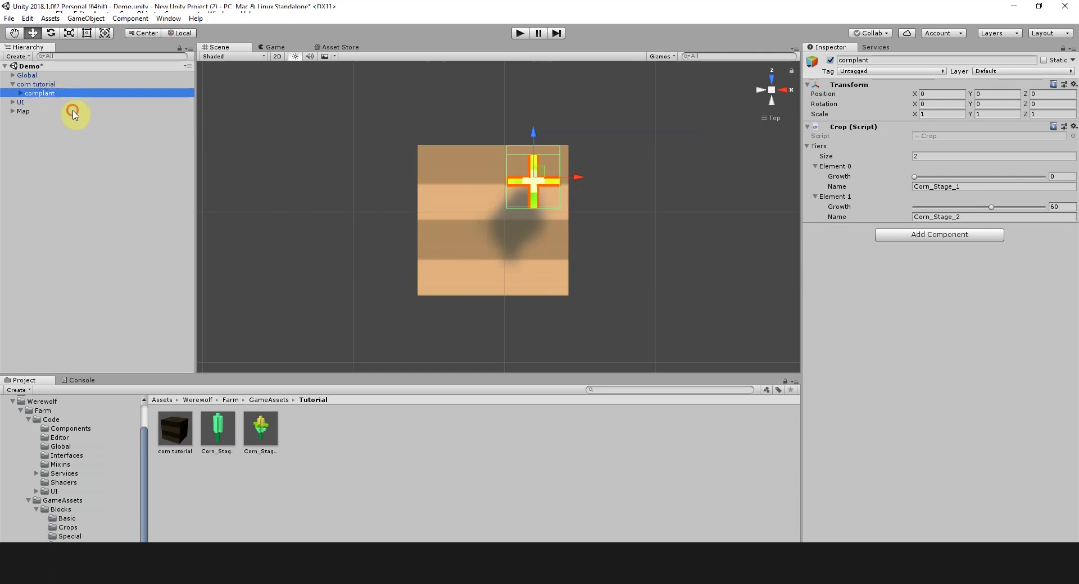
# Step: Create cornplant (1), (2) and (3) with Ctrl+D and arrange all four in a 2×2 grid on the block
pyautogui.hotkey('ctrl', 'd')
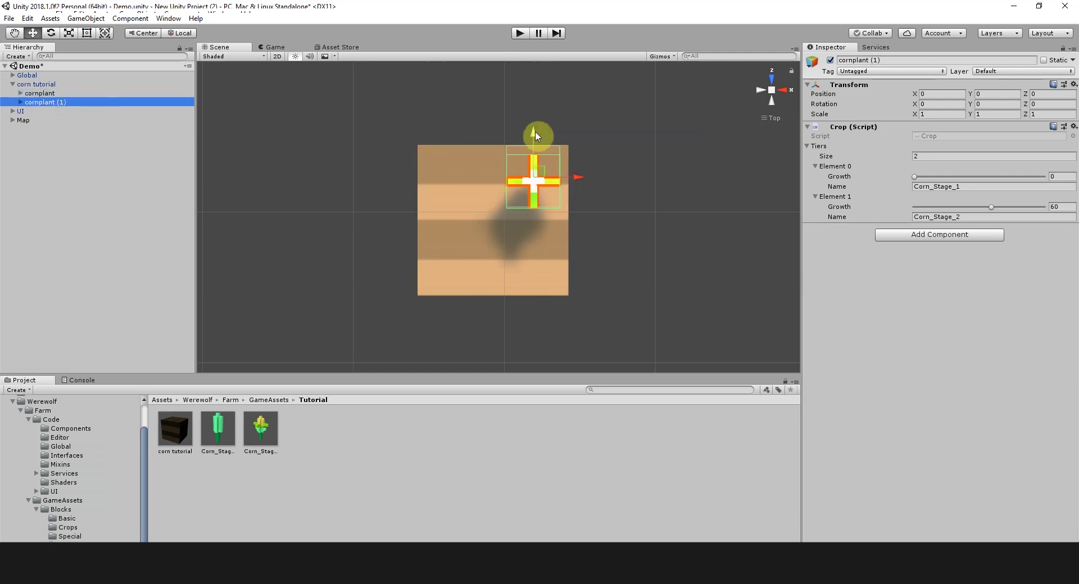
pyautogui.moveTo(535, 135); pyautogui.dragTo(545, 209)
pyautogui.click(53, 102)
pyautogui.hotkey('ctrl', 'd')
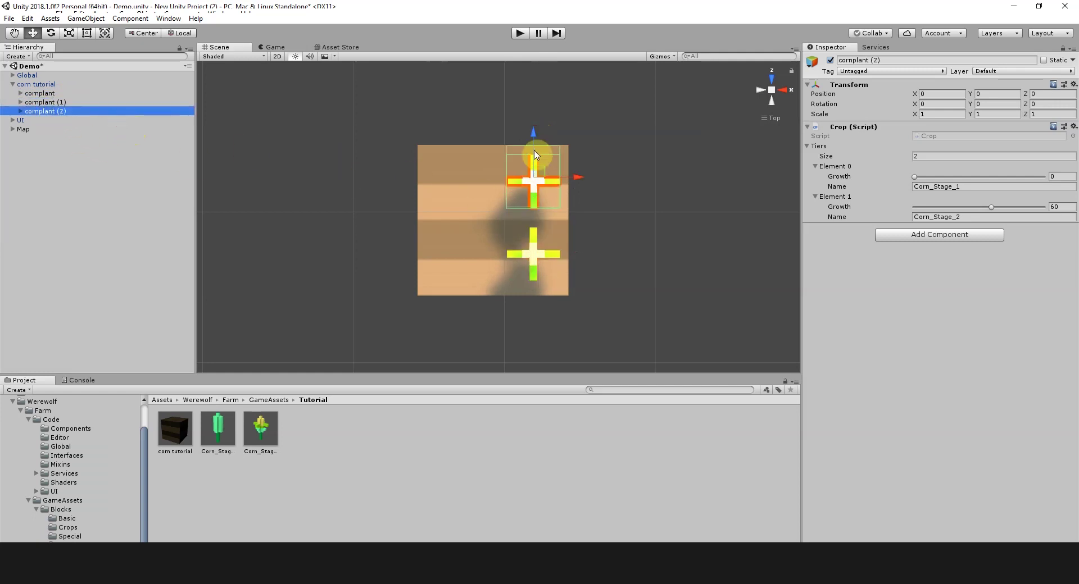
pyautogui.click(560, 179)
pyautogui.moveTo(560, 179); pyautogui.dragTo(505, 181)
pyautogui.click(55, 112)
pyautogui.hotkey('ctrl', 'd')
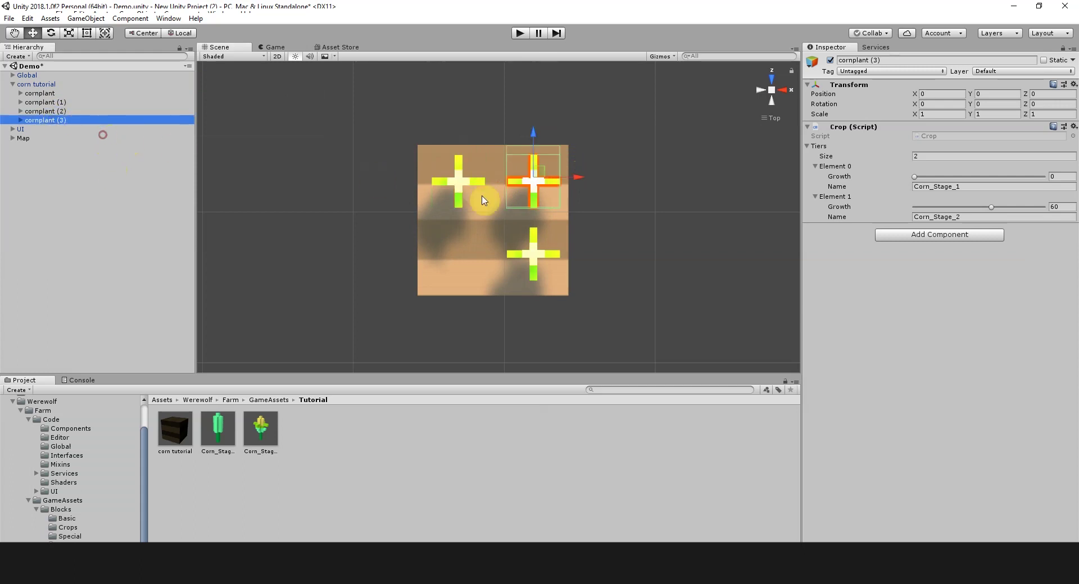
pyautogui.moveTo(500, 180); pyautogui.dragTo(504, 176)
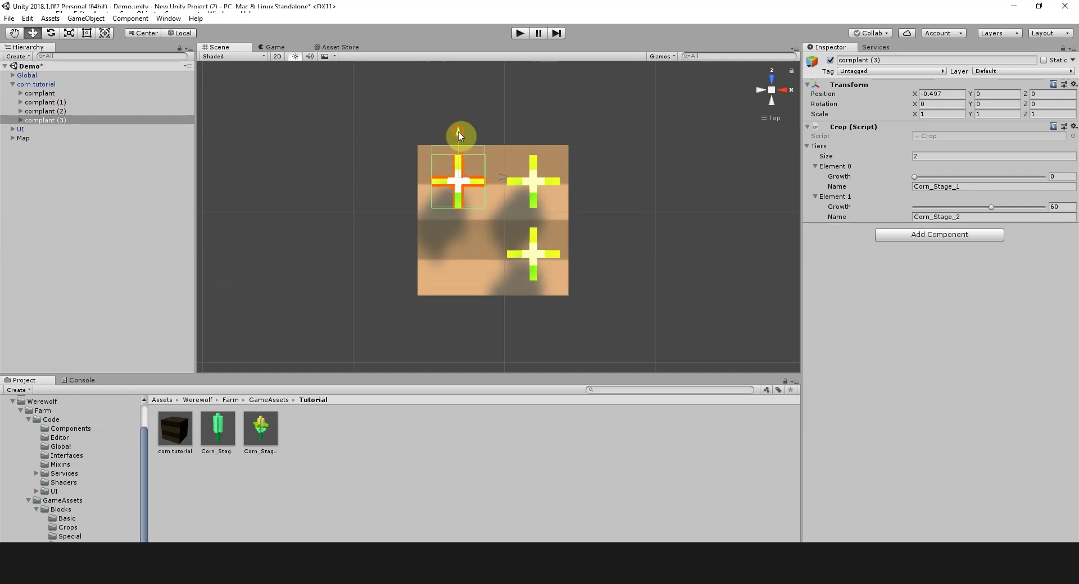
pyautogui.moveTo(462, 134); pyautogui.dragTo(471, 212)
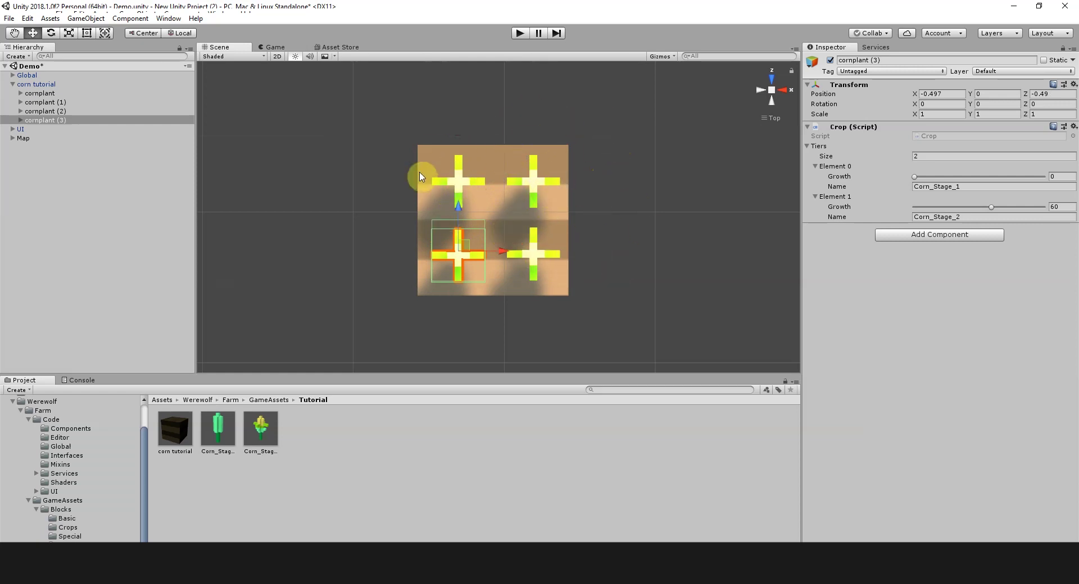
# Step: Switch the Scene gizmo to Left view and select the corn tutorial block to show its Inspector
pyautogui.click(778, 76)
pyautogui.click(785, 94)
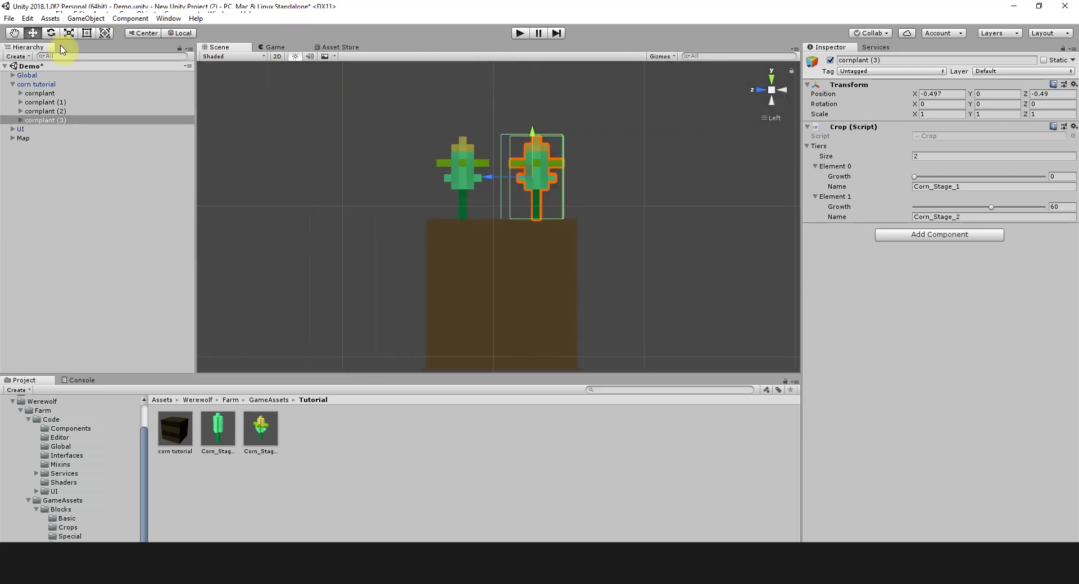
pyautogui.click(45, 102)
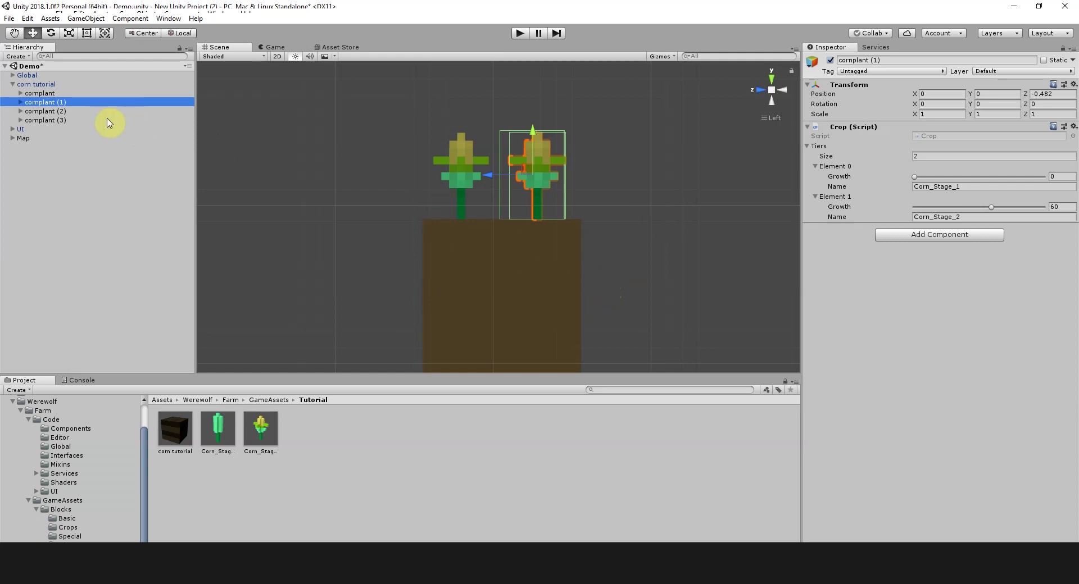
pyautogui.click(36, 85)
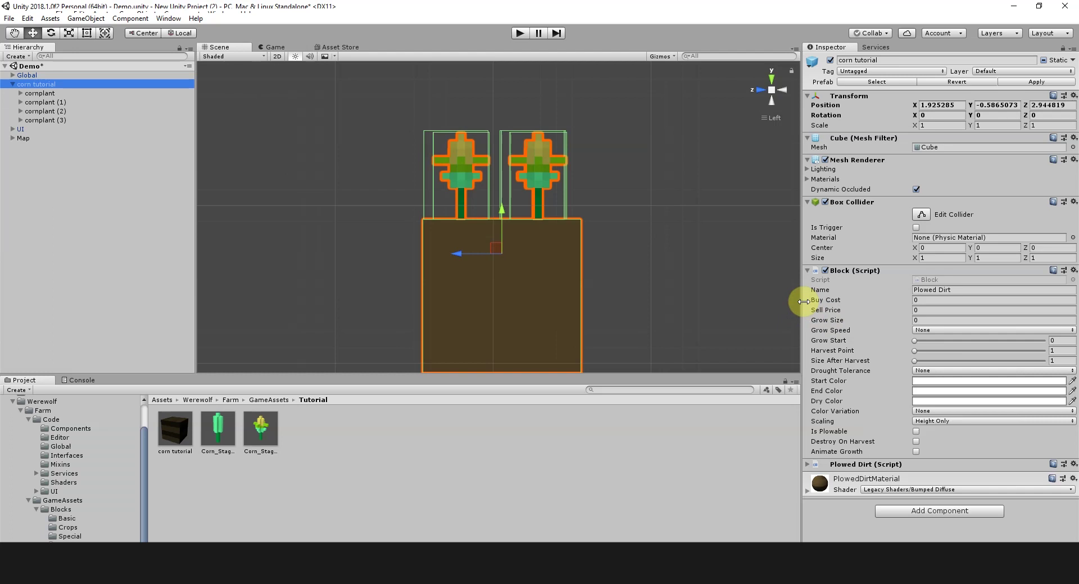
# Step: Remove the Plowed Dirt script and set name sweetcorn, buy cost 2, sell price 8, grow size 100
pyautogui.click(1006, 512)
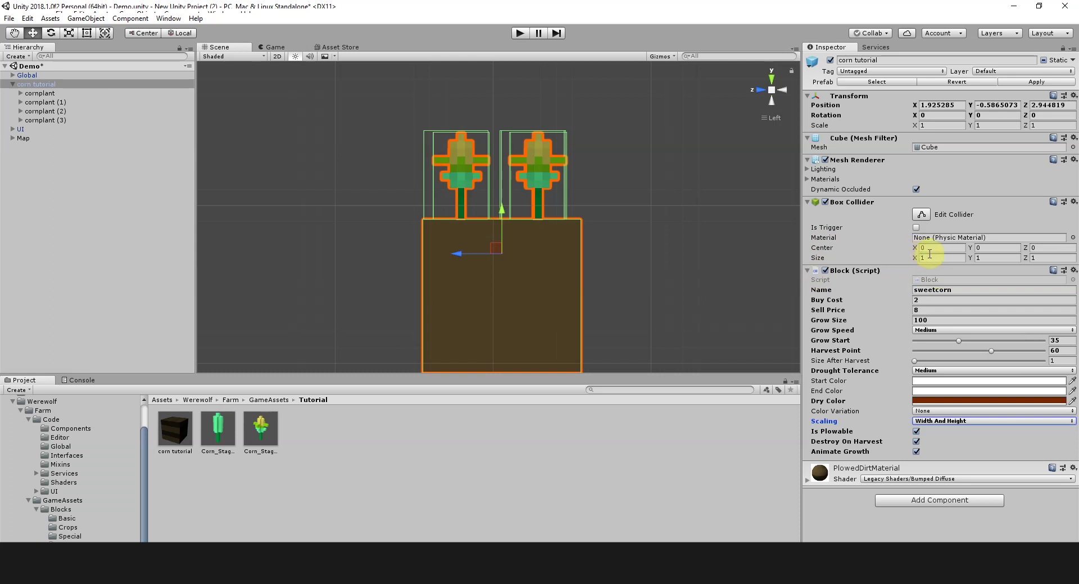
pyautogui.click(935, 290)
pyautogui.click(927, 301)
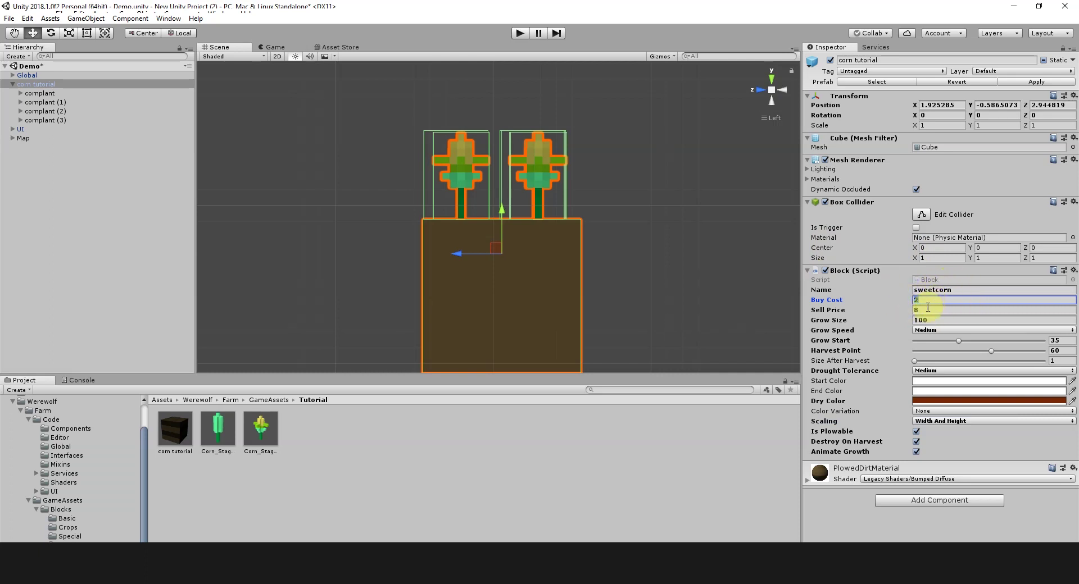
pyautogui.click(929, 309)
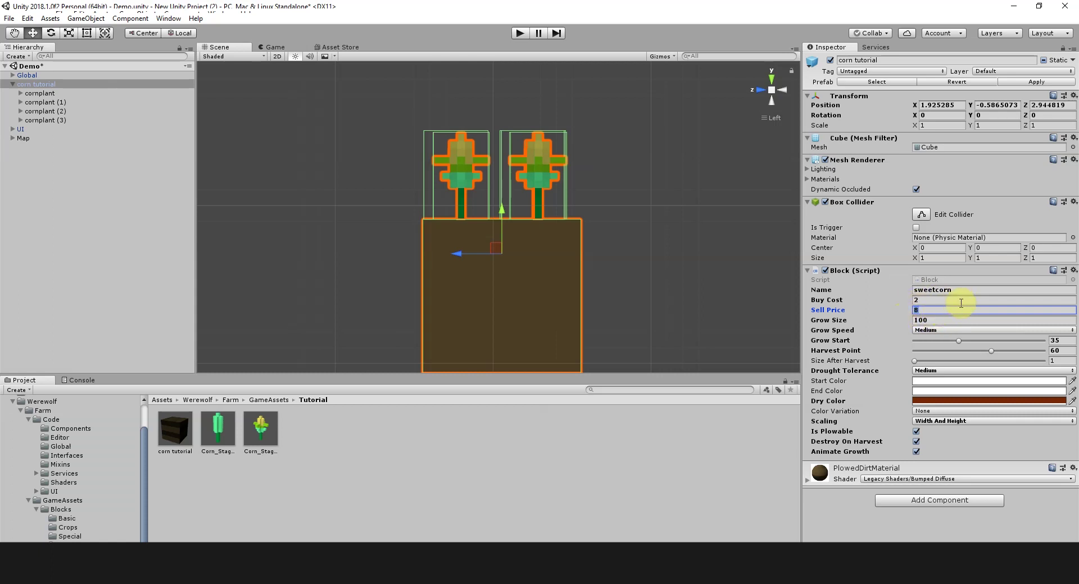
pyautogui.click(941, 320)
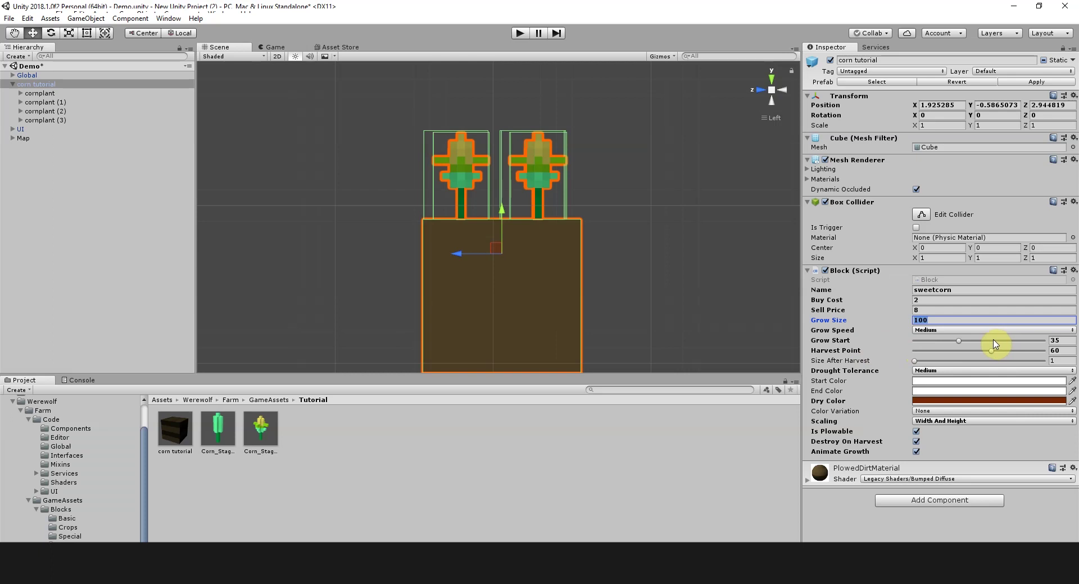
# Step: Lower Grow Start to about 30, check Corn_Stage_2, and enable Scaling on the block
pyautogui.click(992, 341)
pyautogui.moveTo(992, 341); pyautogui.dragTo(952, 344)
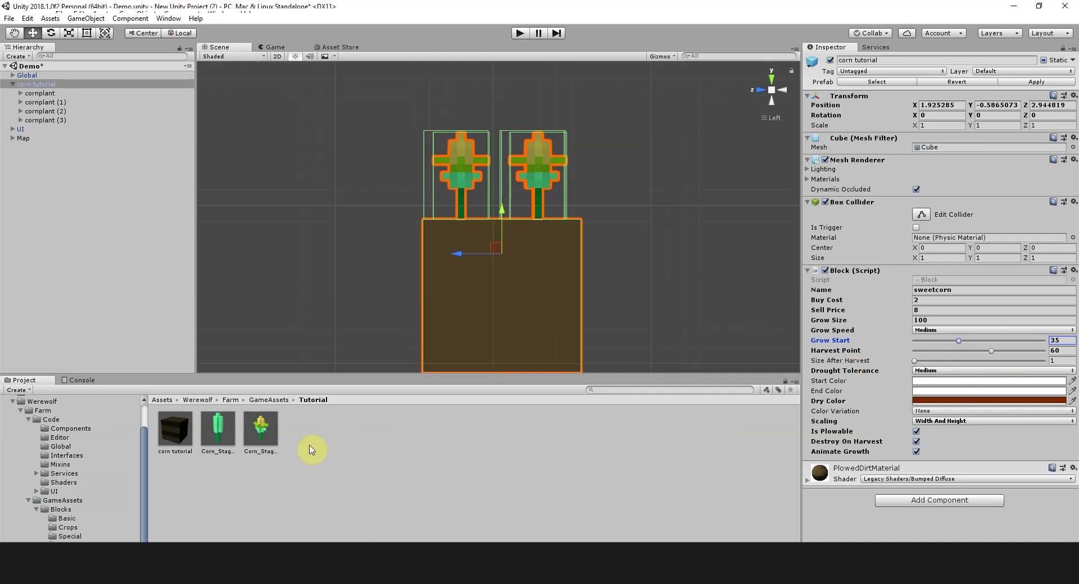
pyautogui.click(260, 429)
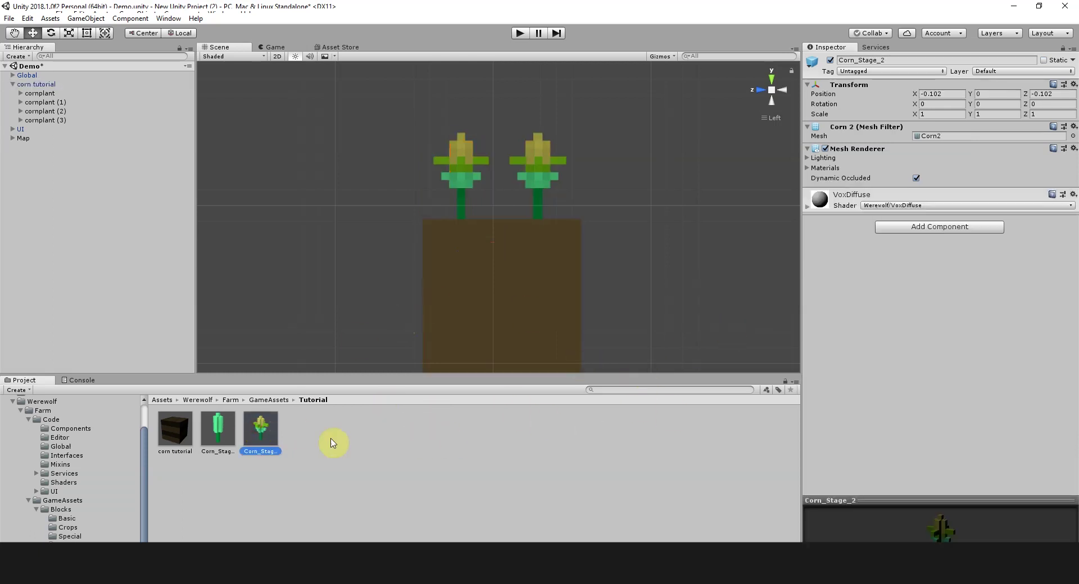
pyautogui.click(41, 93)
pyautogui.click(36, 84)
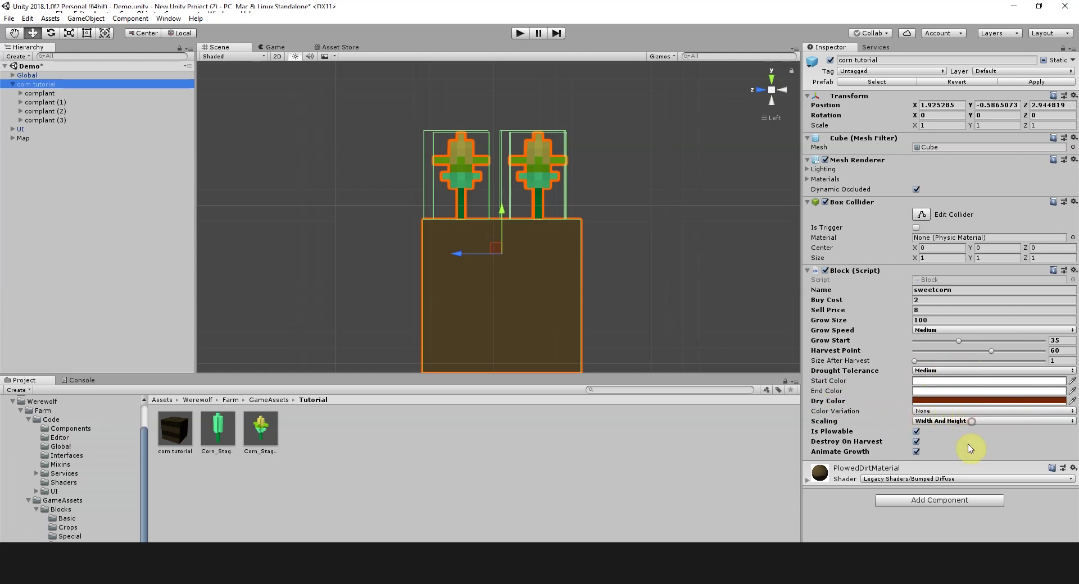
pyautogui.click(962, 422)
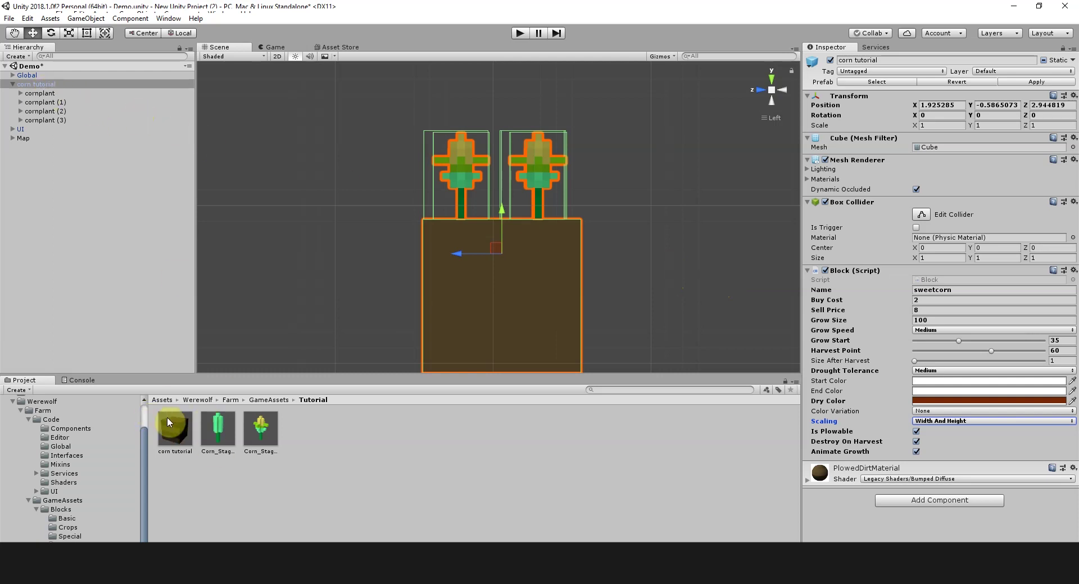
# Step: Drag corn tutorial from the Hierarchy onto its prefab in the Project panel to apply changes
pyautogui.moveTo(32, 86); pyautogui.dragTo(183, 433)
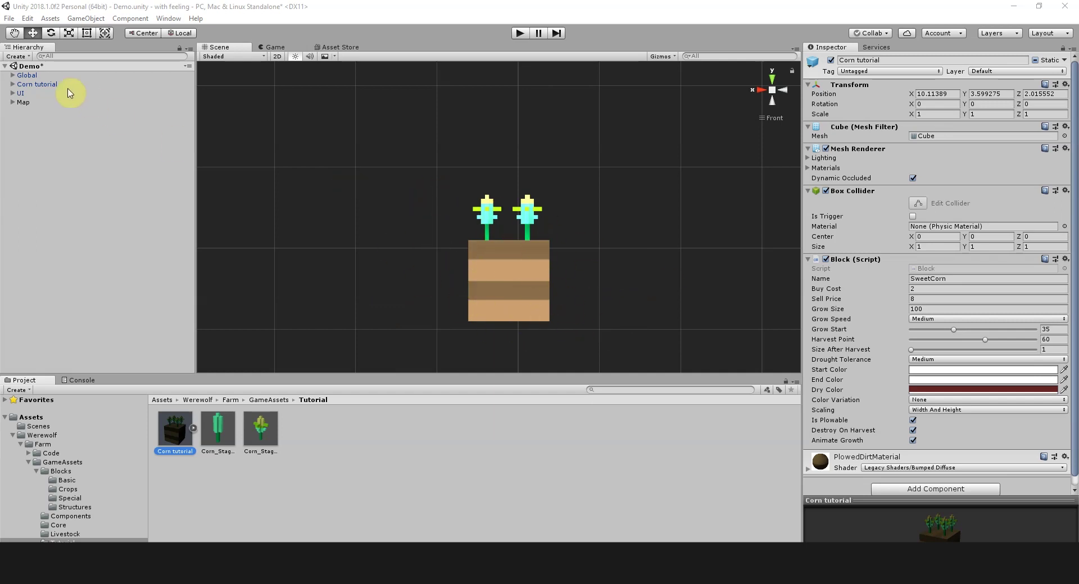
# Step: Assign the Corn tutorial prefab to the Crop field of Plant Corn's Place Crop script
pyautogui.click(13, 94)
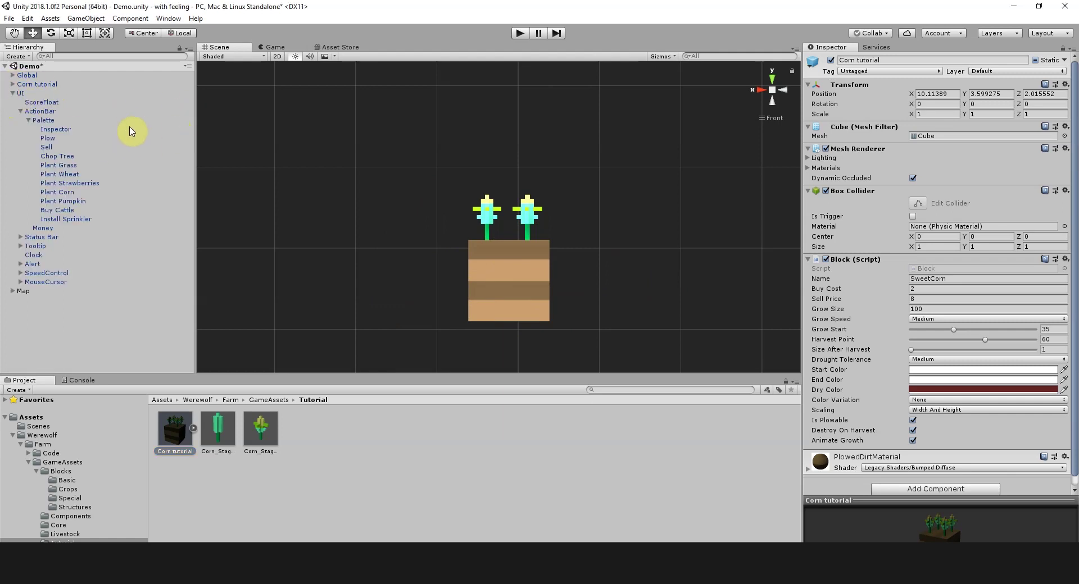
pyautogui.click(58, 193)
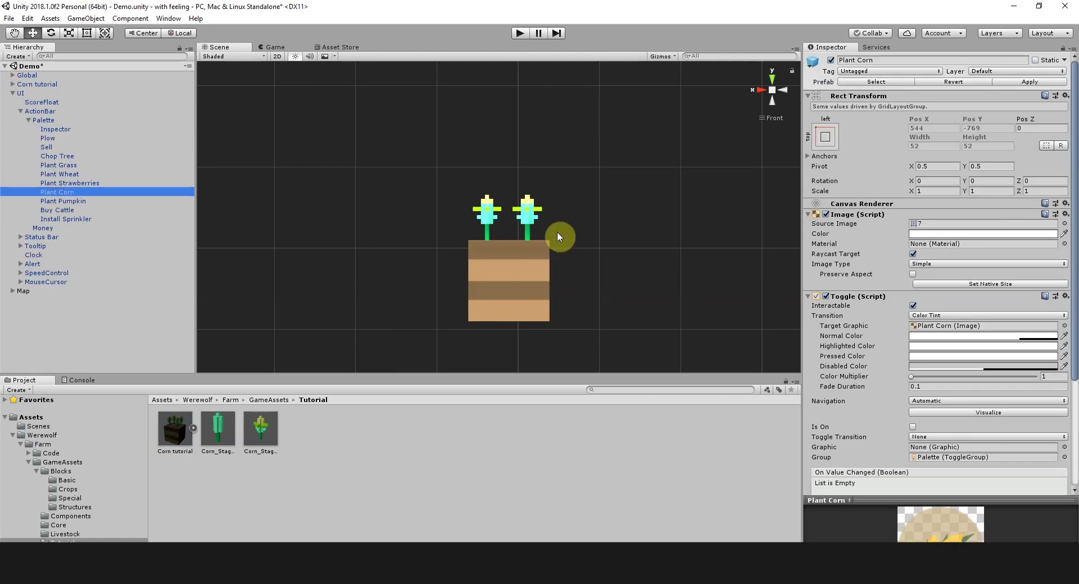
pyautogui.moveTo(1075, 244); pyautogui.dragTo(1075, 355)
pyautogui.scroll(-2, 1064, 377)
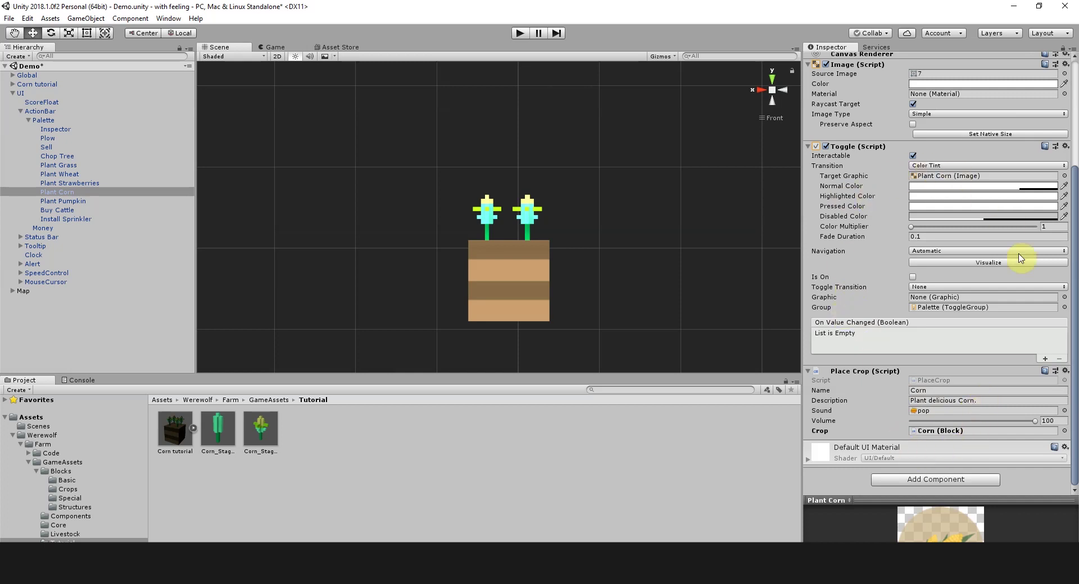
pyautogui.click(926, 432)
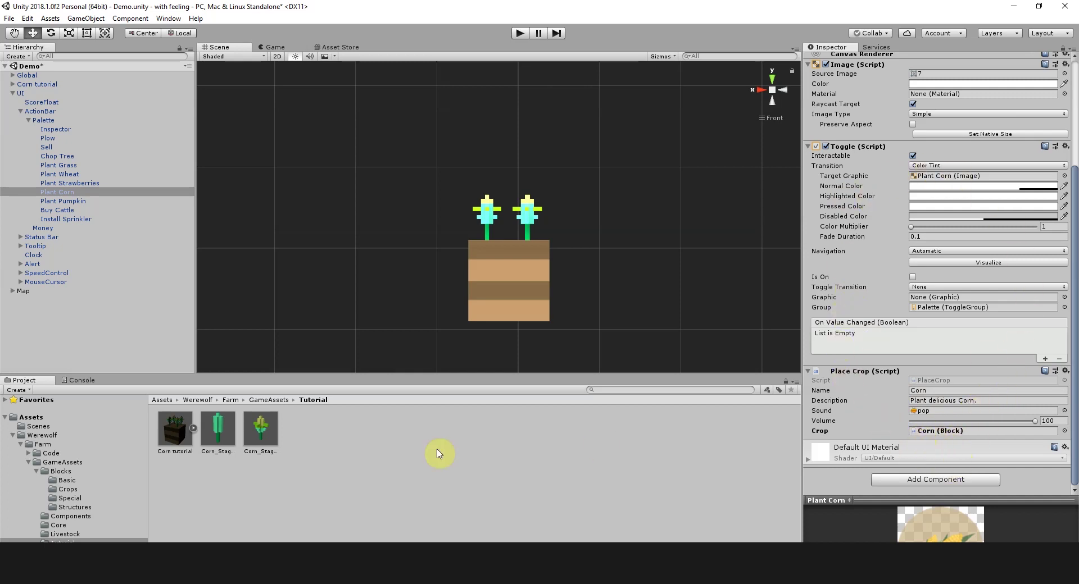
pyautogui.click(175, 432)
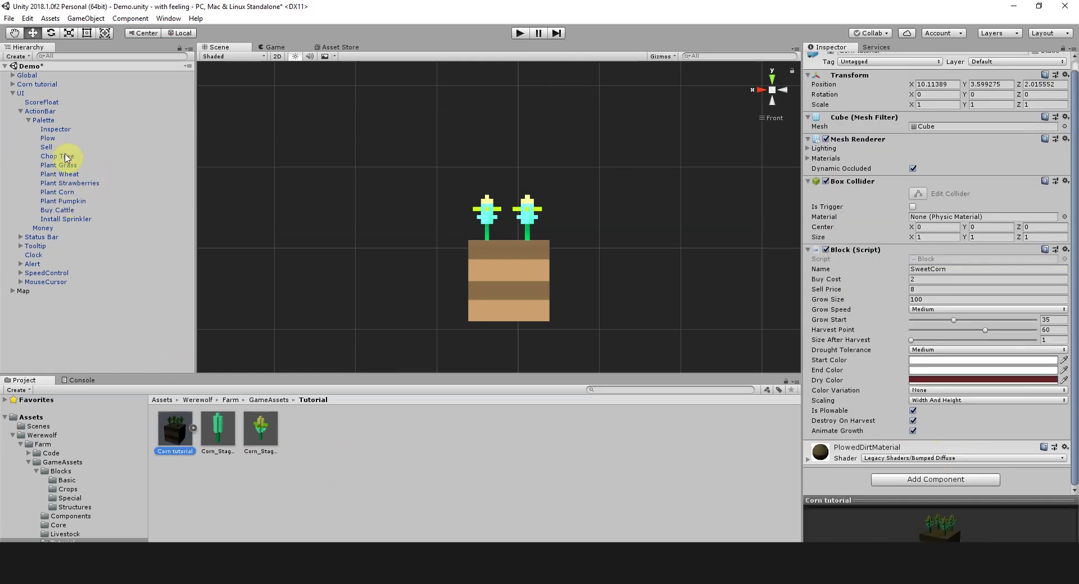
pyautogui.click(60, 192)
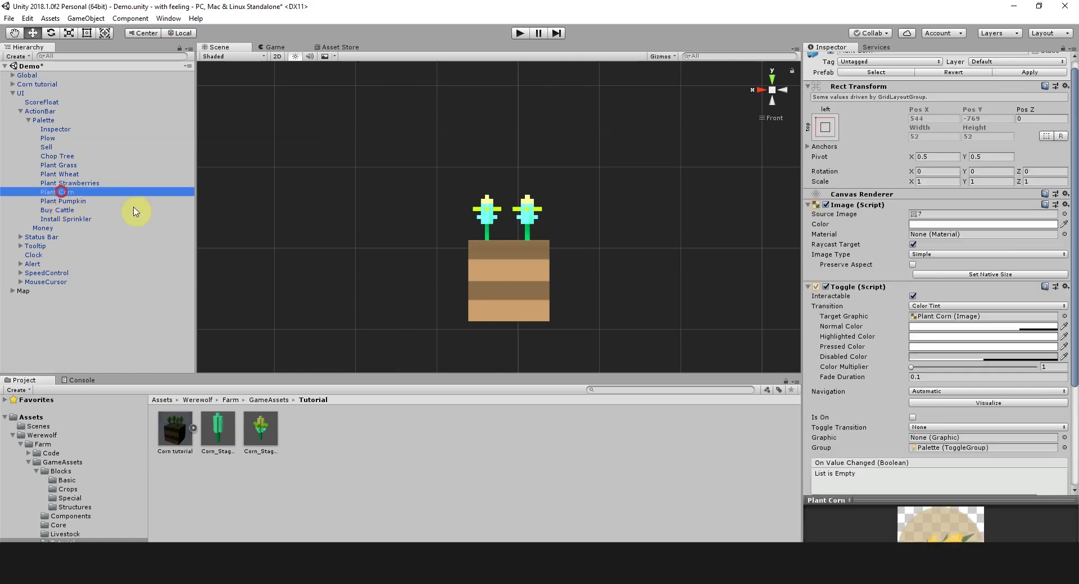
pyautogui.moveTo(1074, 307); pyautogui.dragTo(1074, 406)
pyautogui.moveTo(175, 430); pyautogui.dragTo(955, 431)
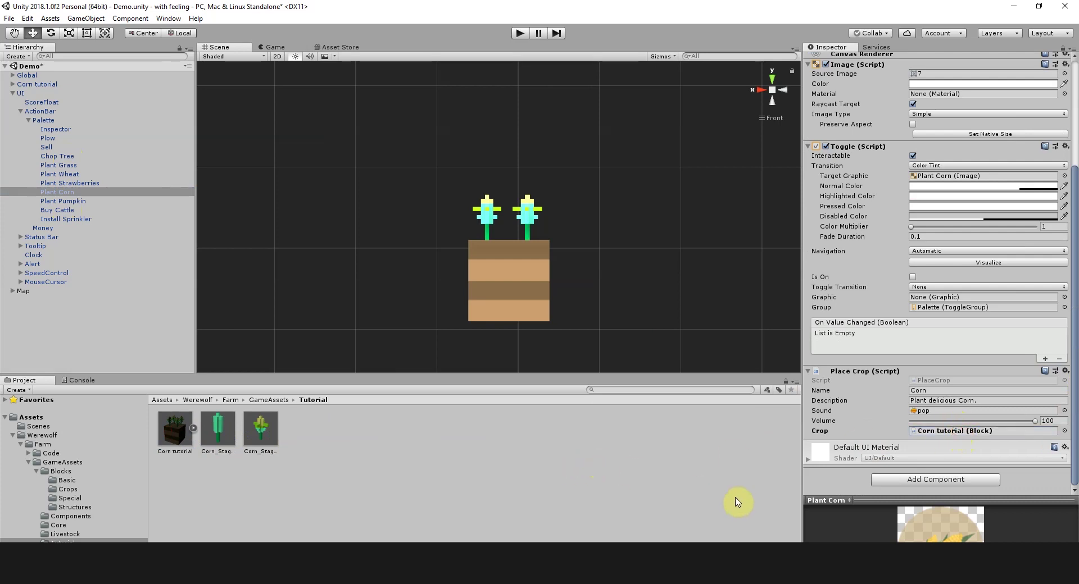
# Step: In the Game view, clear and plow the field, then plant corn in three spots
pyautogui.click(278, 47)
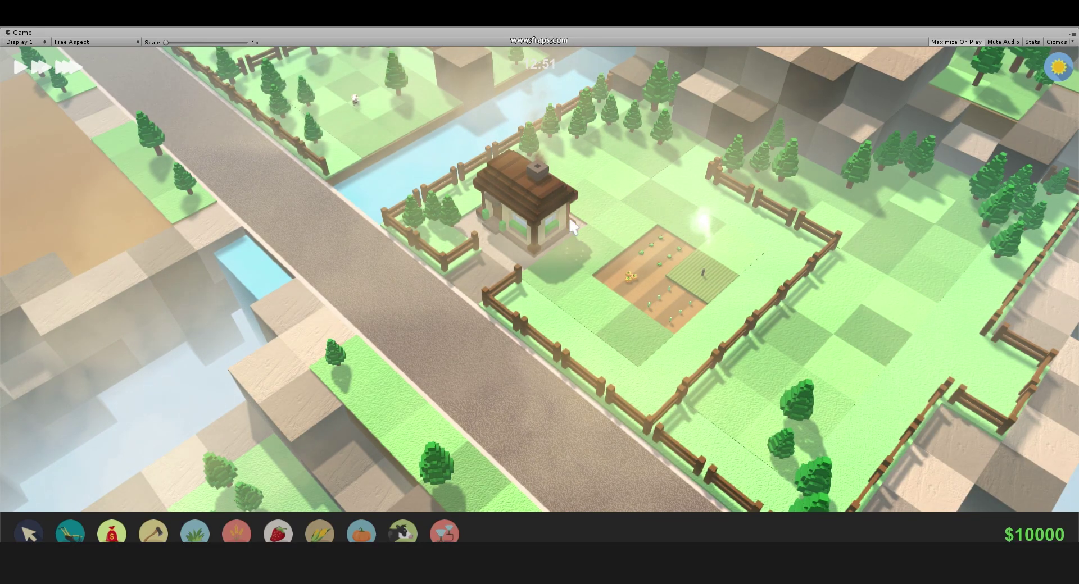
pyautogui.click(112, 532)
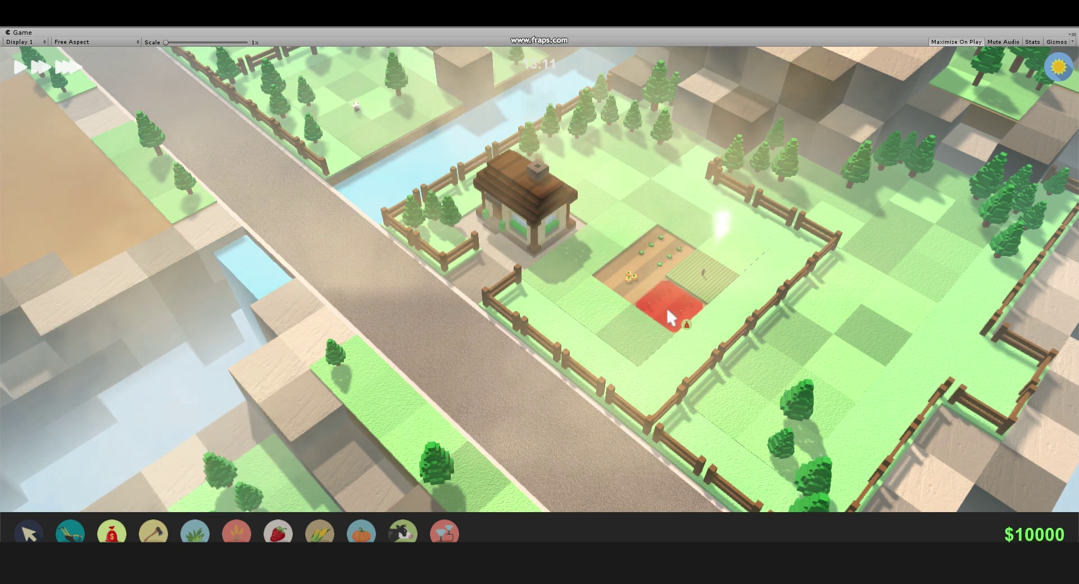
pyautogui.click(70, 533)
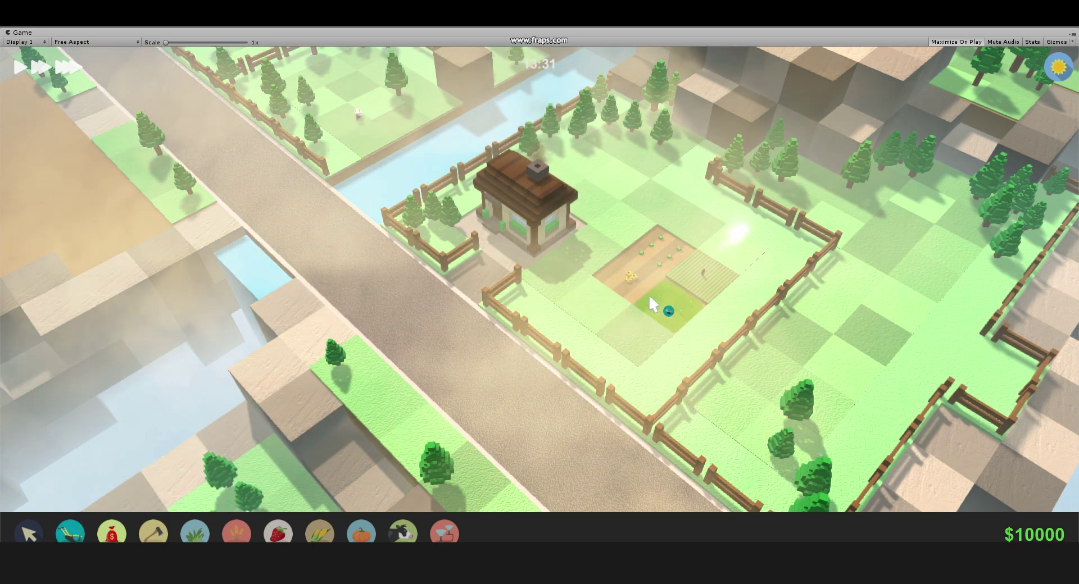
pyautogui.click(657, 303)
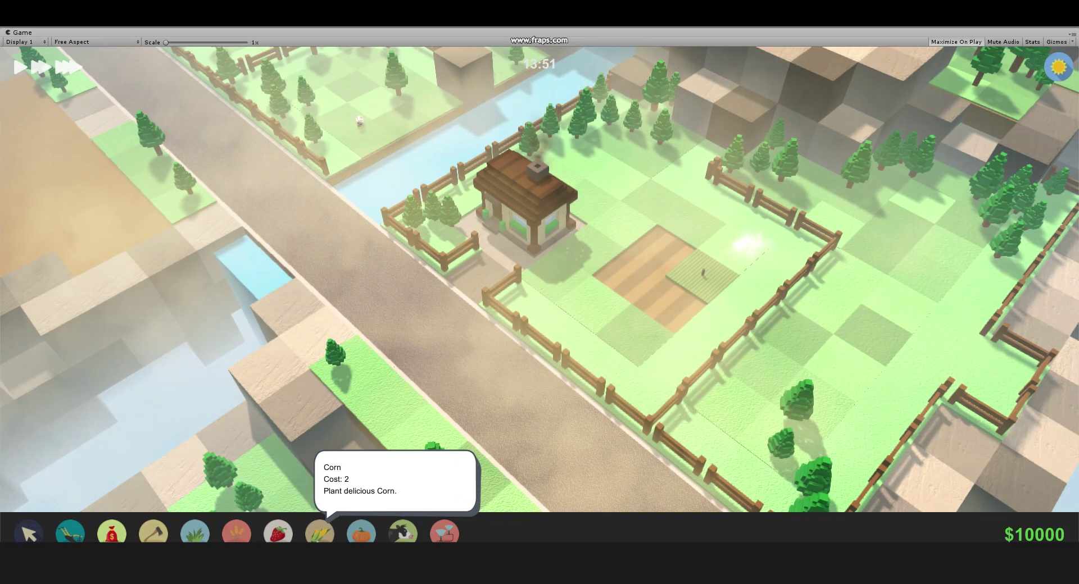
pyautogui.click(327, 537)
pyautogui.click(652, 293)
pyautogui.click(663, 236)
pyautogui.click(681, 257)
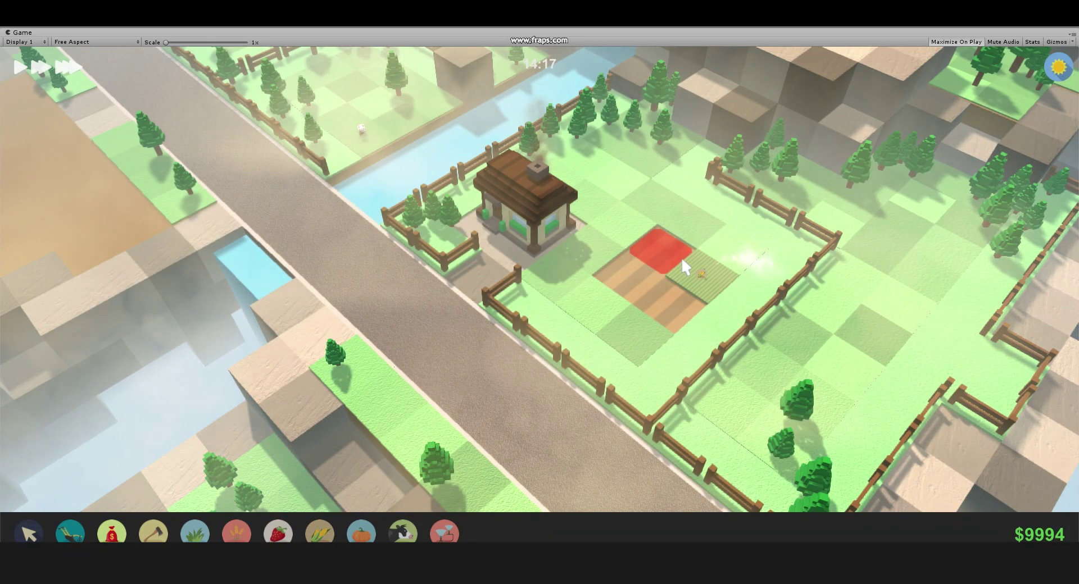
# Step: Run at fastest speed and sell the grown corn, raising money from $9994 to $10009
pyautogui.click(70, 68)
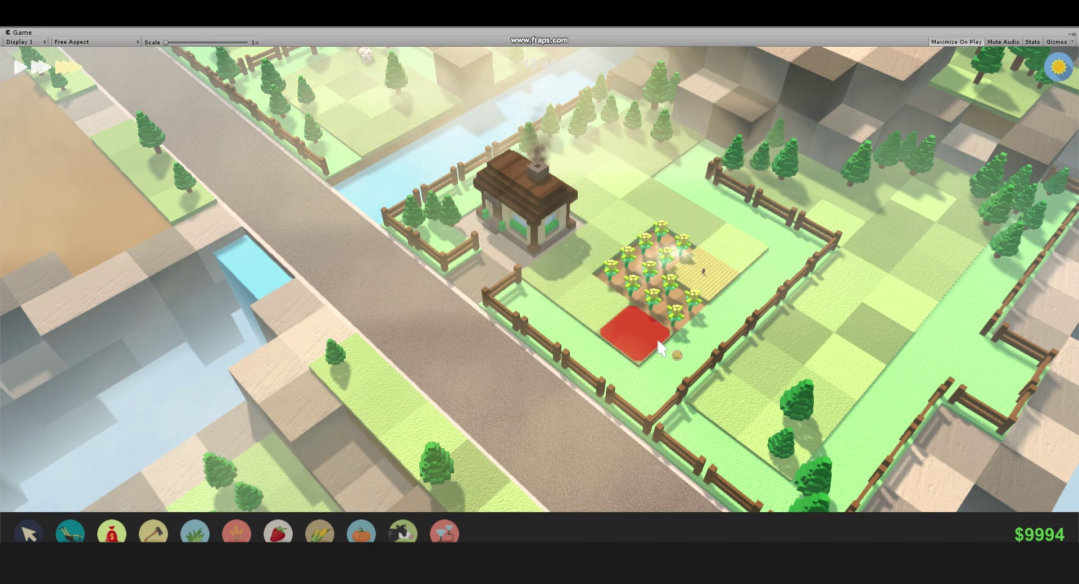
pyautogui.click(112, 534)
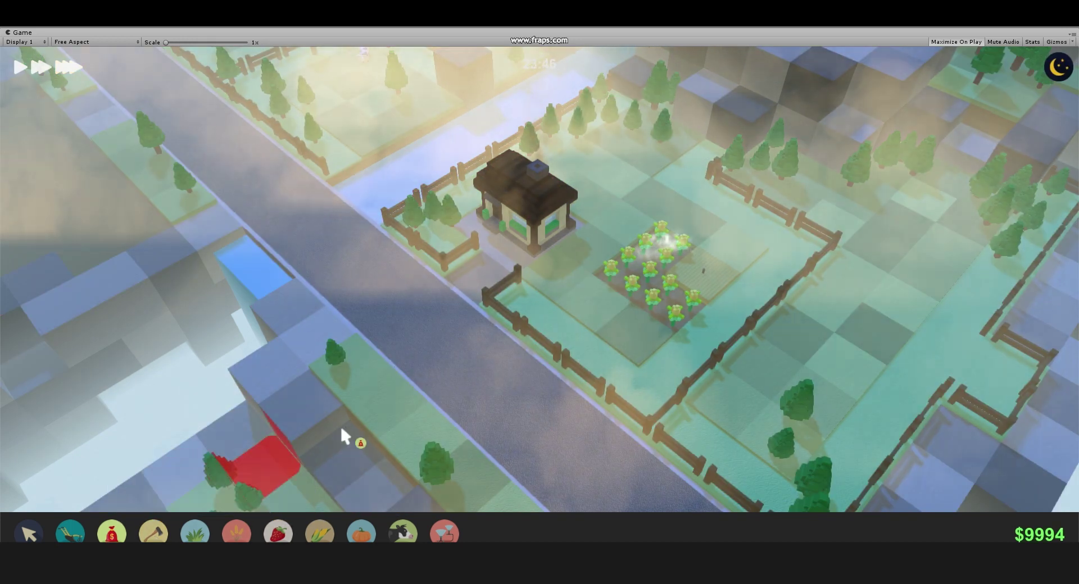
pyautogui.click(658, 298)
pyautogui.click(638, 272)
pyautogui.click(655, 250)
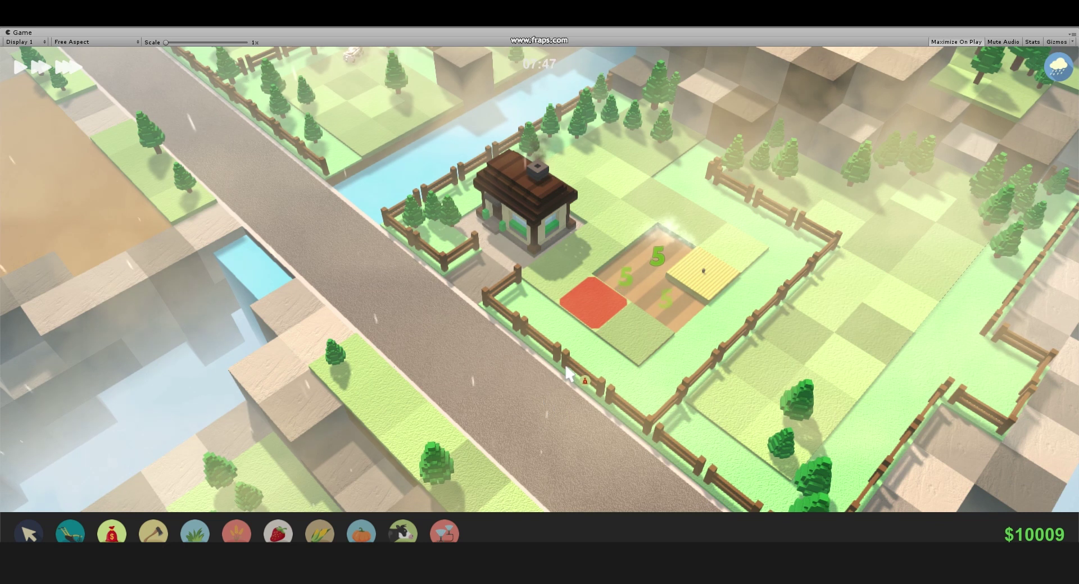